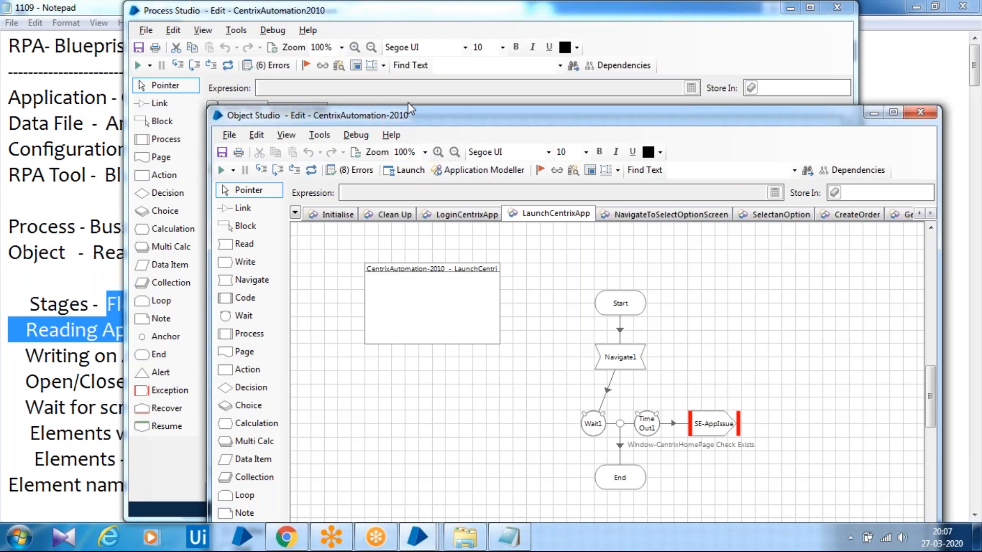
- Add a new element under CentrixAutomation-2010 in the Application Modeller and launch the Centrix Data Solutions application
left_click(479, 174)
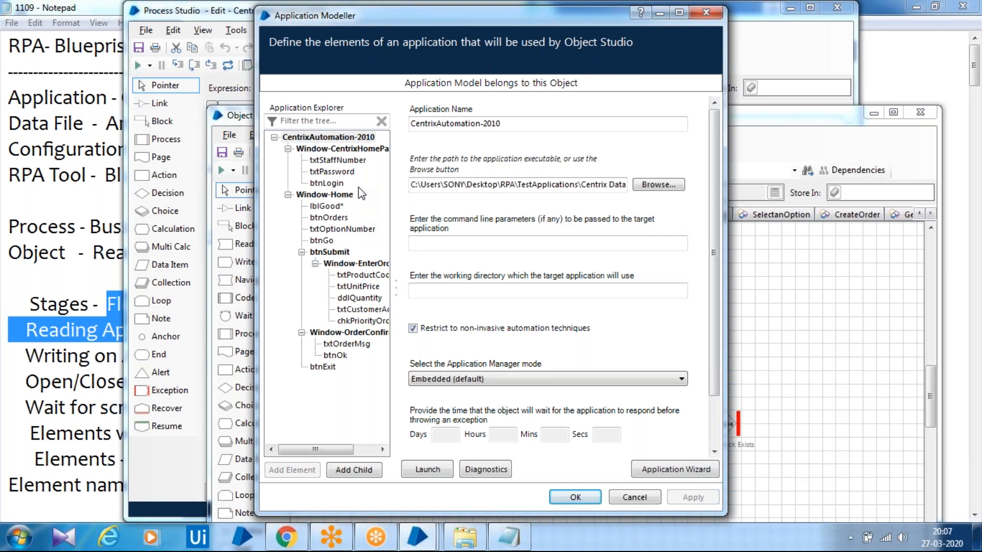
key("alt+Tab")
key("alt+Tab")
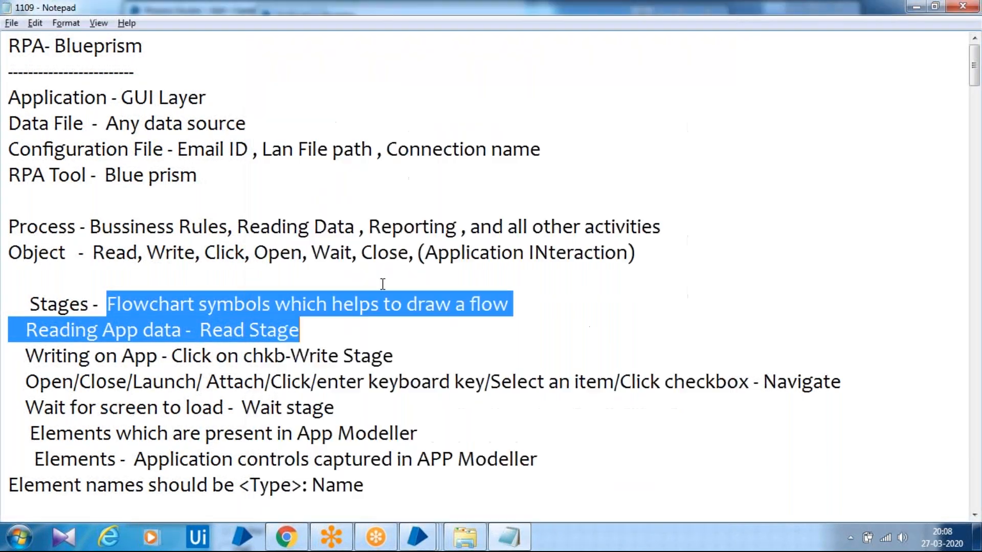
key("alt+Tab")
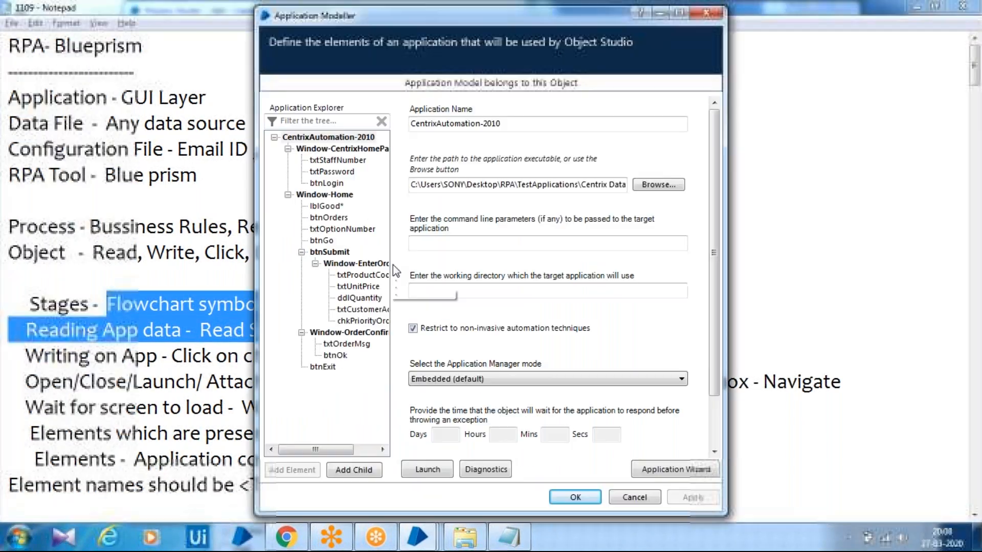
left_click(344, 138)
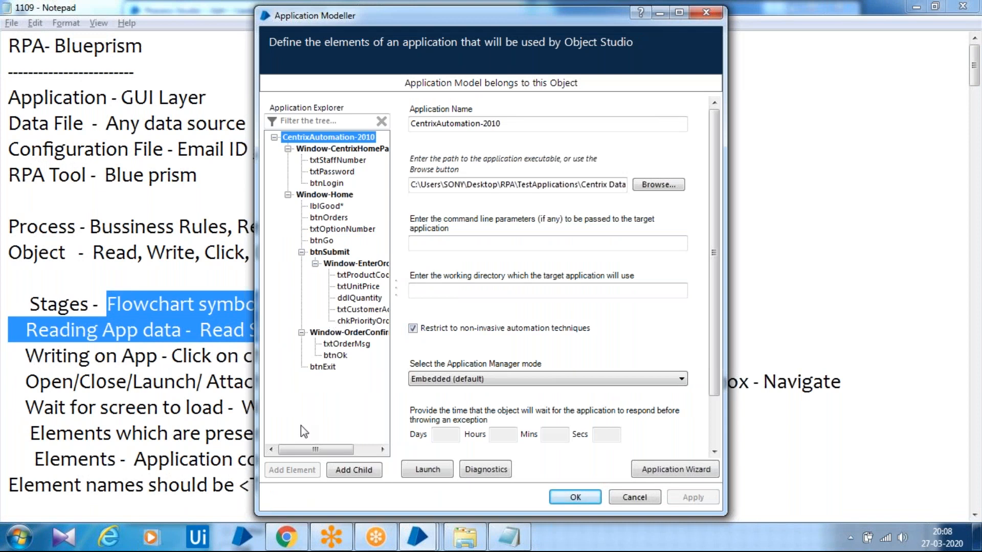
left_click(345, 149)
left_click(301, 470)
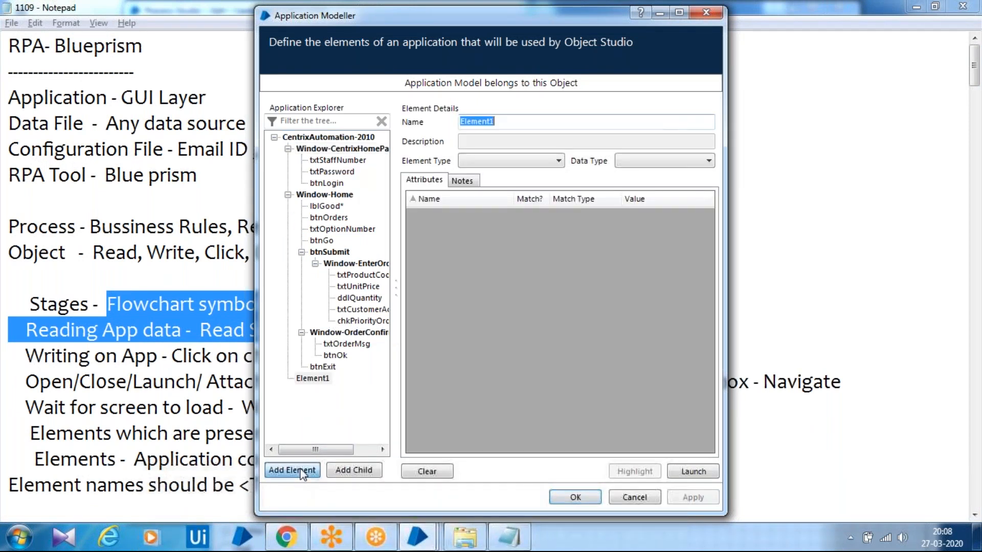
left_click(325, 379)
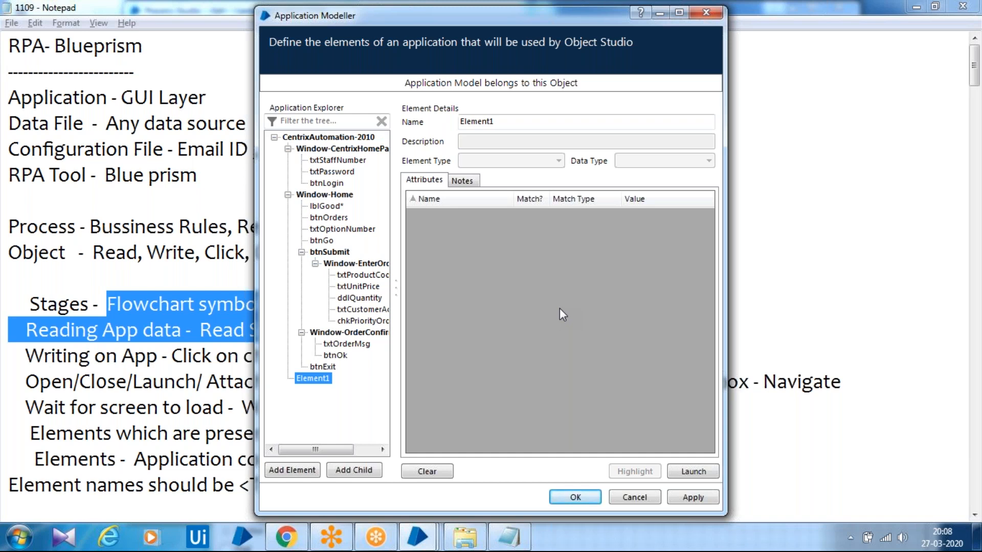
left_click(690, 473)
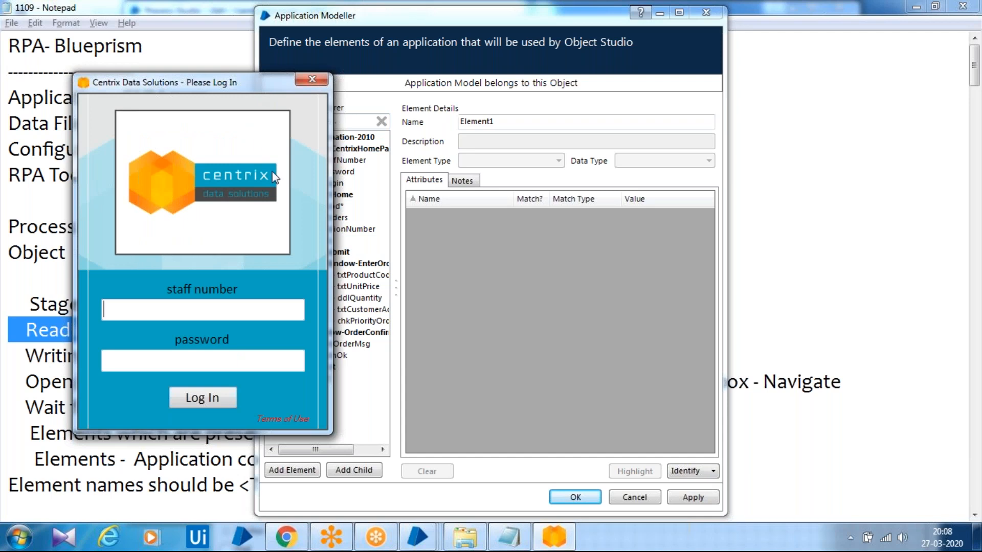
- Review the application type and executable path of the CentrixAutomation-2010 model in the Application Wizard, and cancel the wizard
left_click(415, 93)
left_click(365, 139)
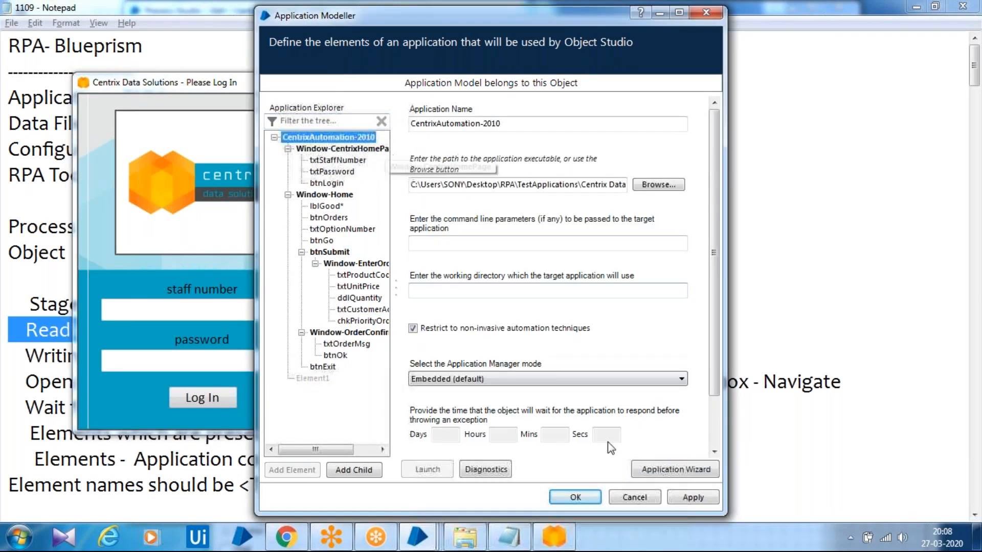
left_click(685, 469)
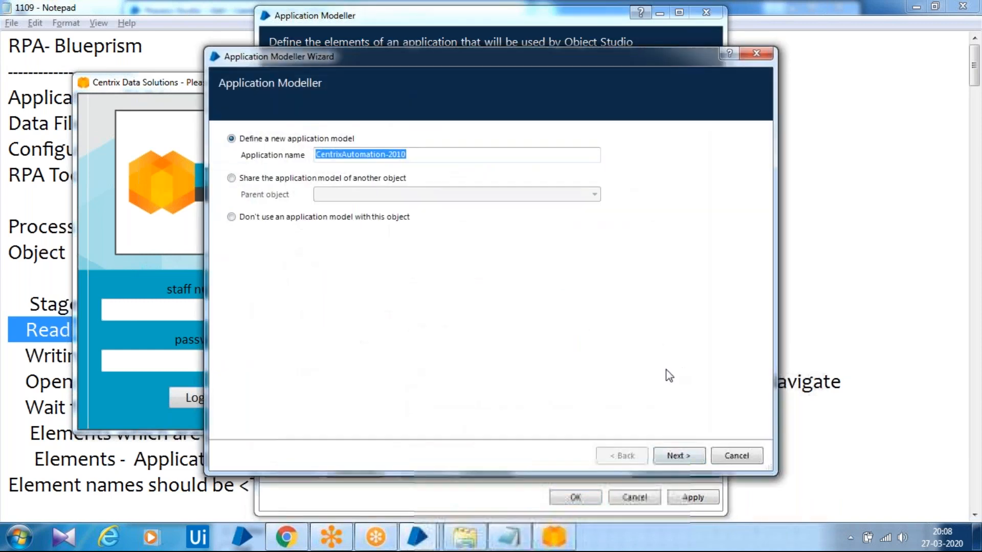
left_click(691, 455)
left_click(690, 455)
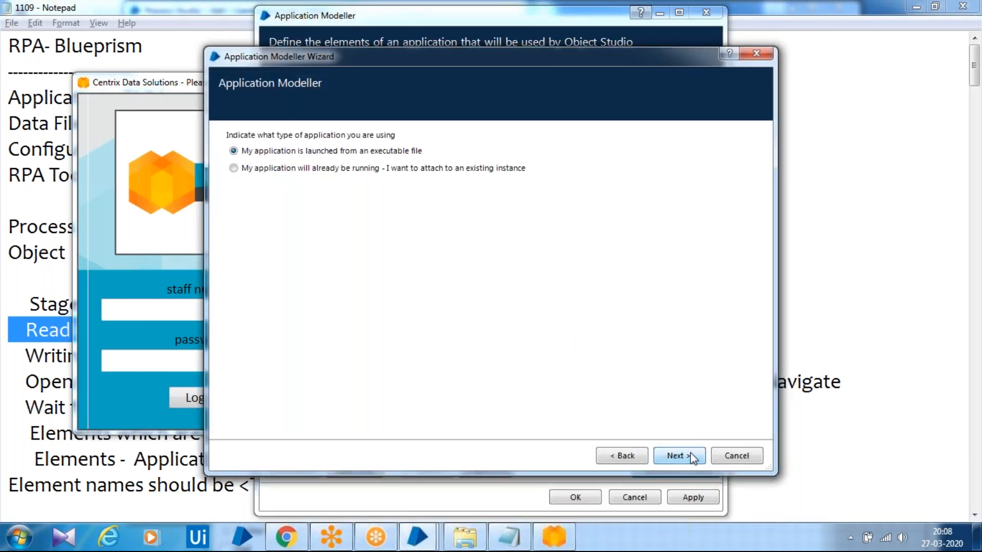
left_click(690, 455)
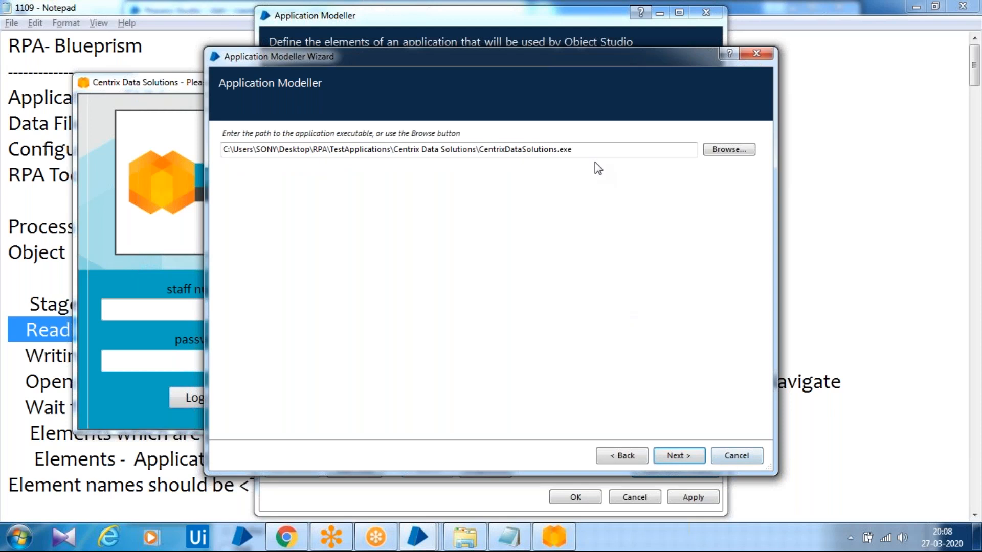
left_click(677, 455)
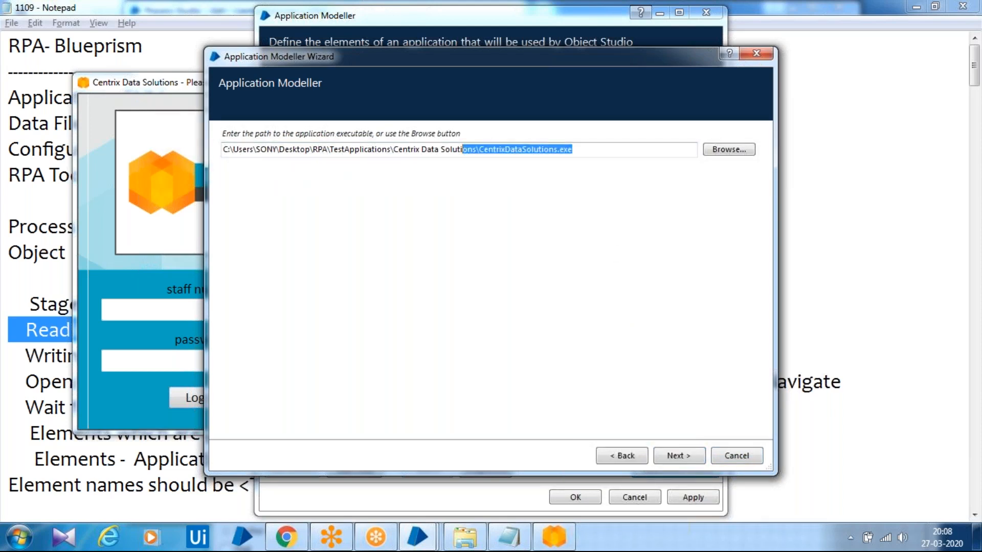
left_click(740, 453)
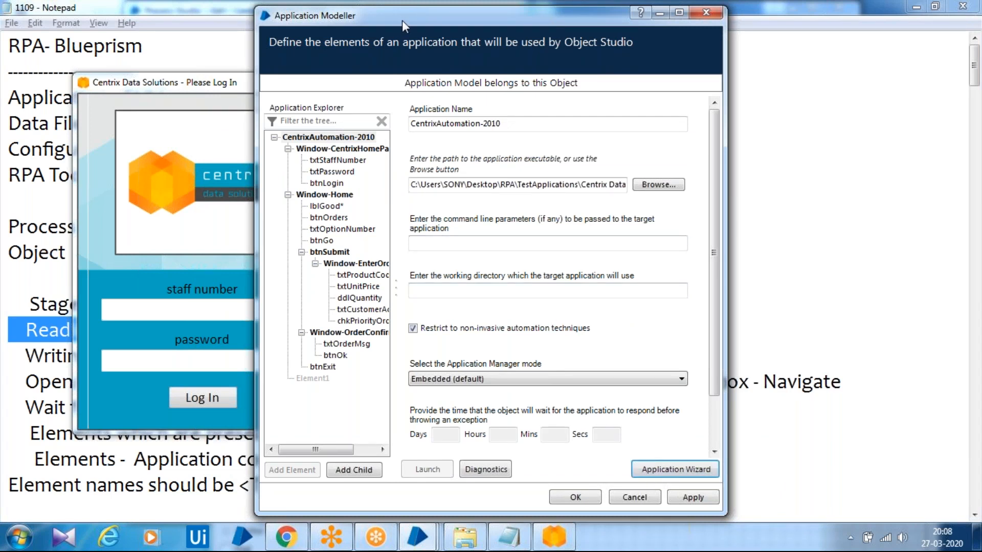
- Identify the login window's staff number field for Element1 with the identification tool in UI Automation mode
left_click_drag(402, 20, 486, 57)
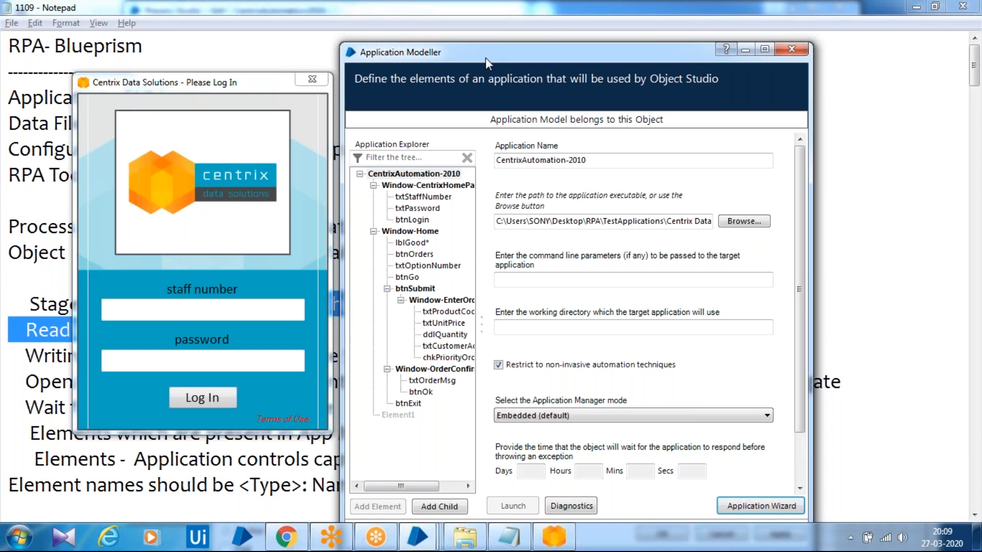
left_click(394, 413)
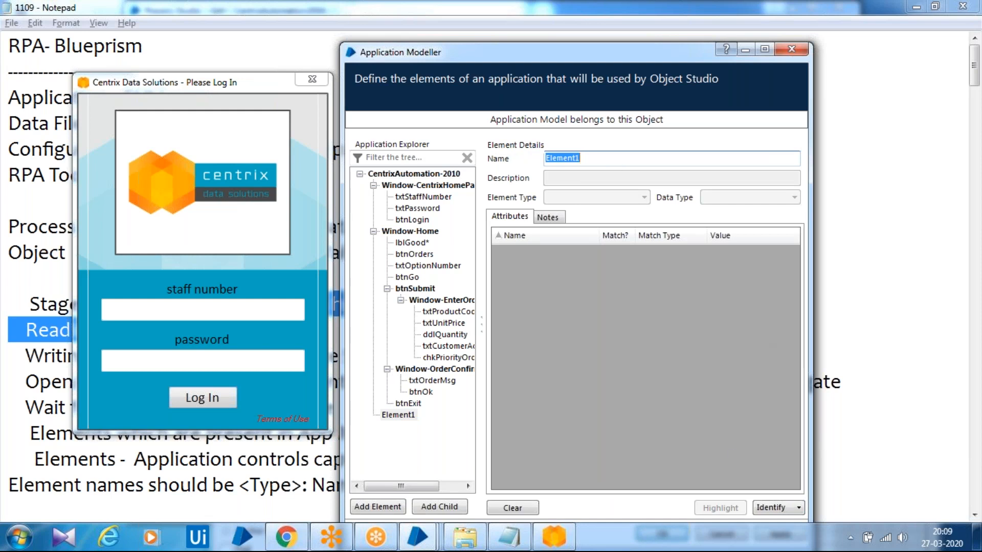
left_click_drag(676, 59, 674, 33)
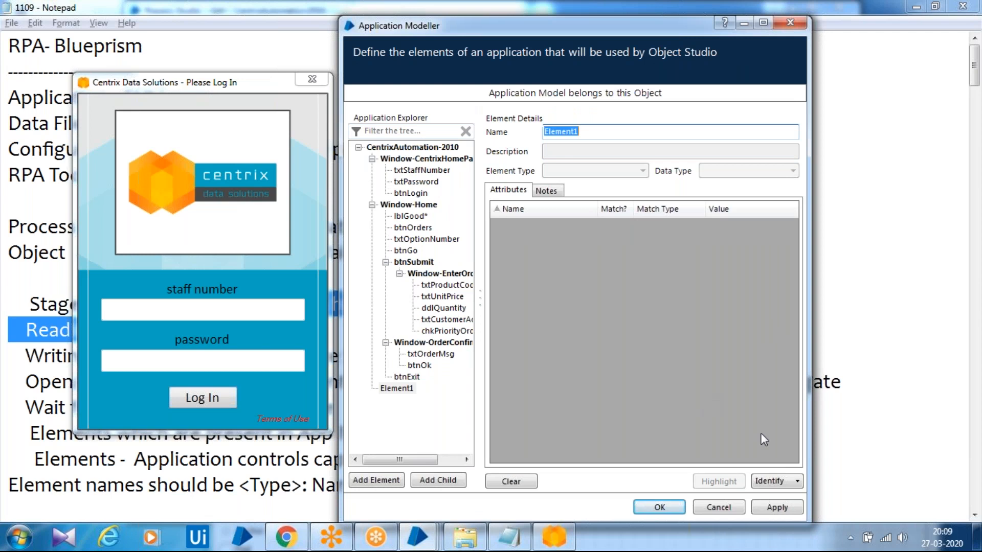
left_click(769, 481)
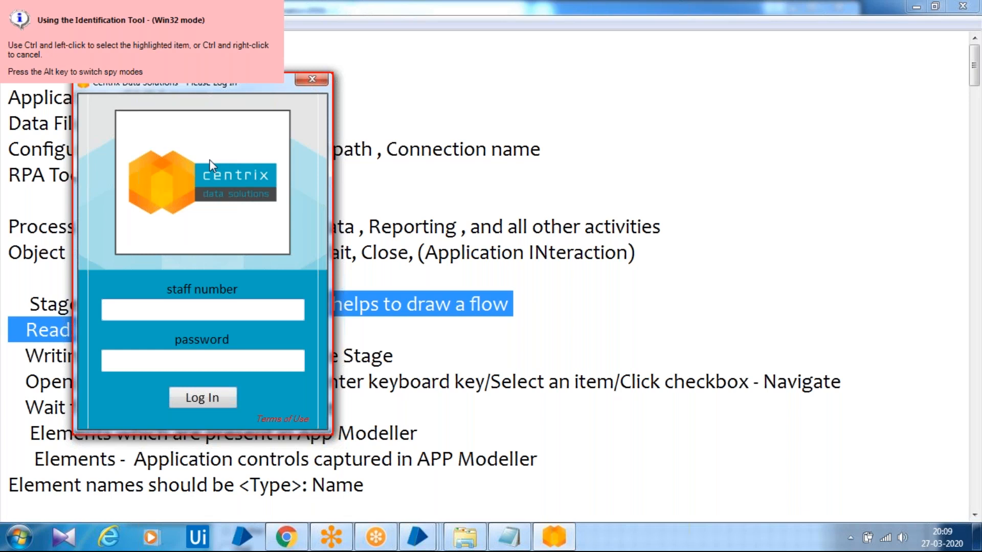
key("alt")
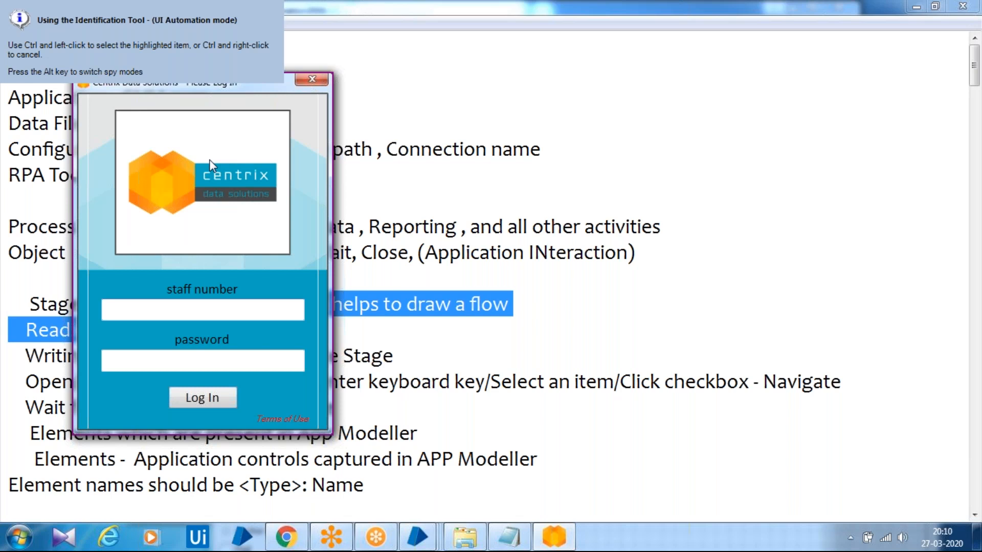
key("alt")
key("alt")
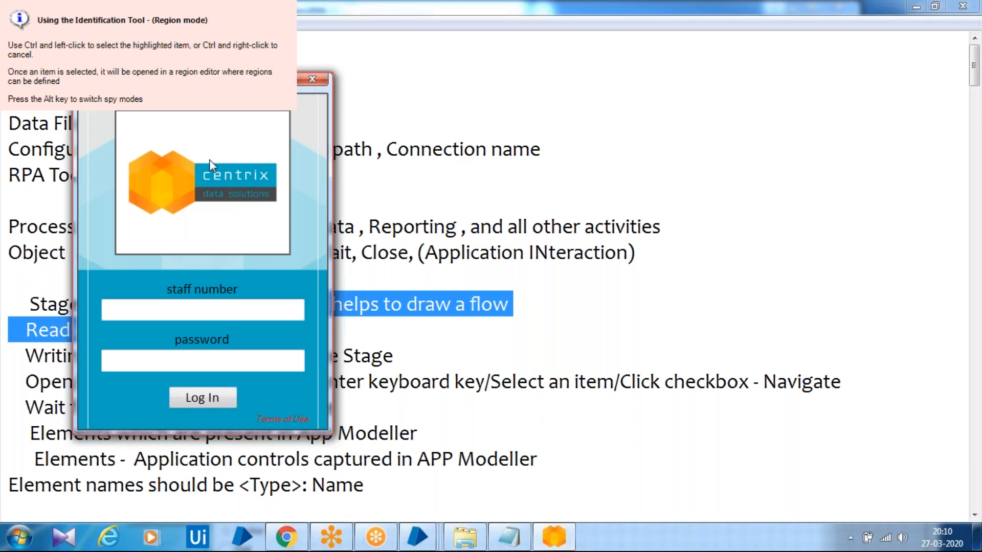
key("alt")
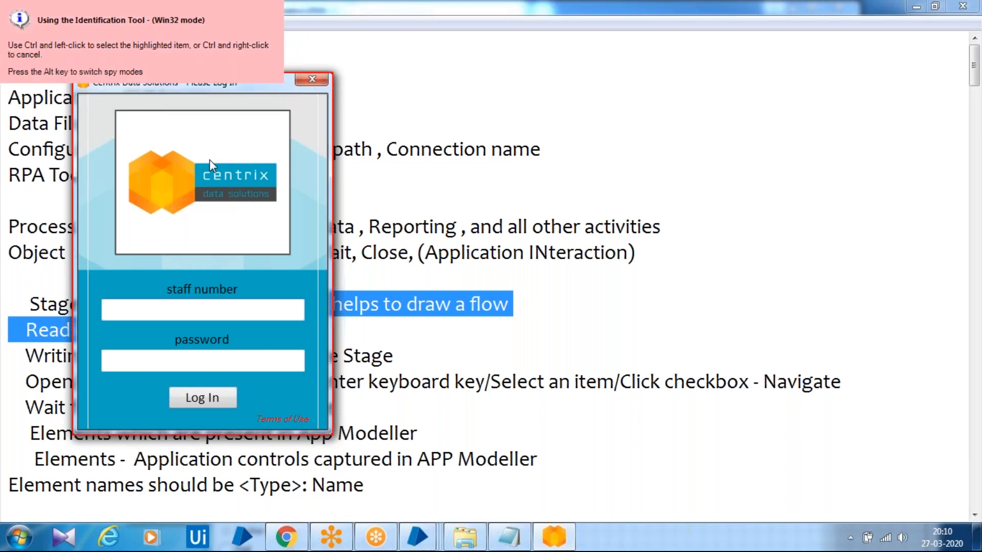
key("alt")
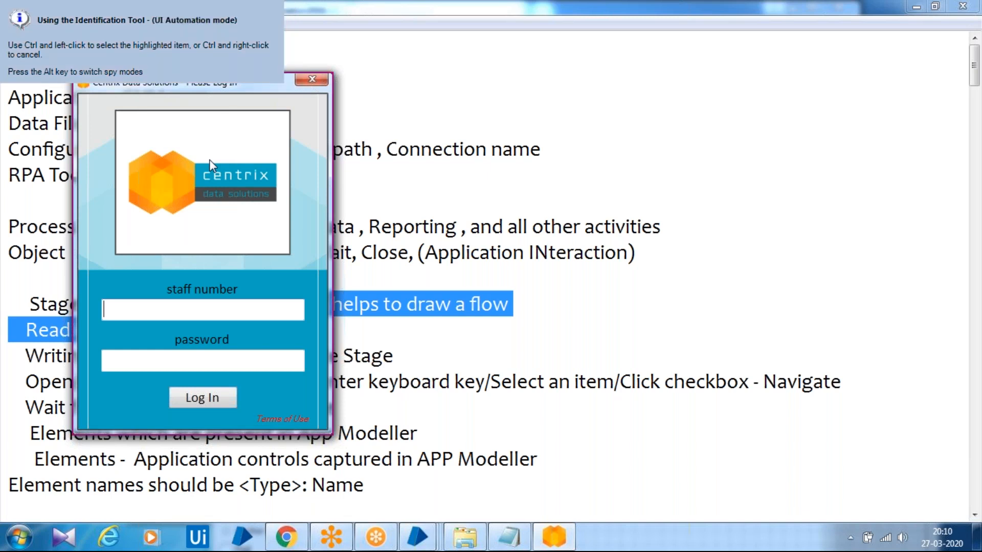
left_click(134, 312, "ctrl")
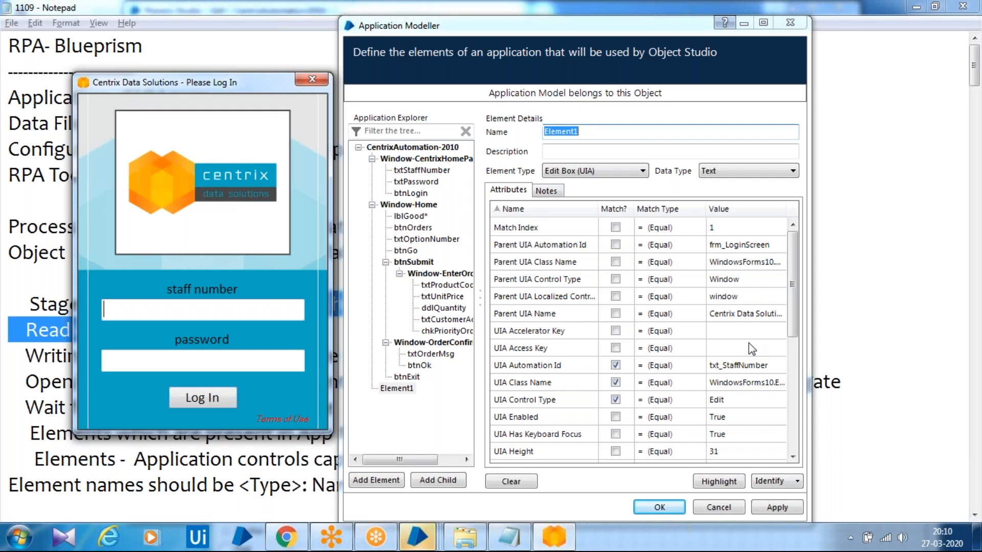
- Sort Element1's attributes so the matched ones come first, and highlight the element in the login window to check it
left_click(616, 209)
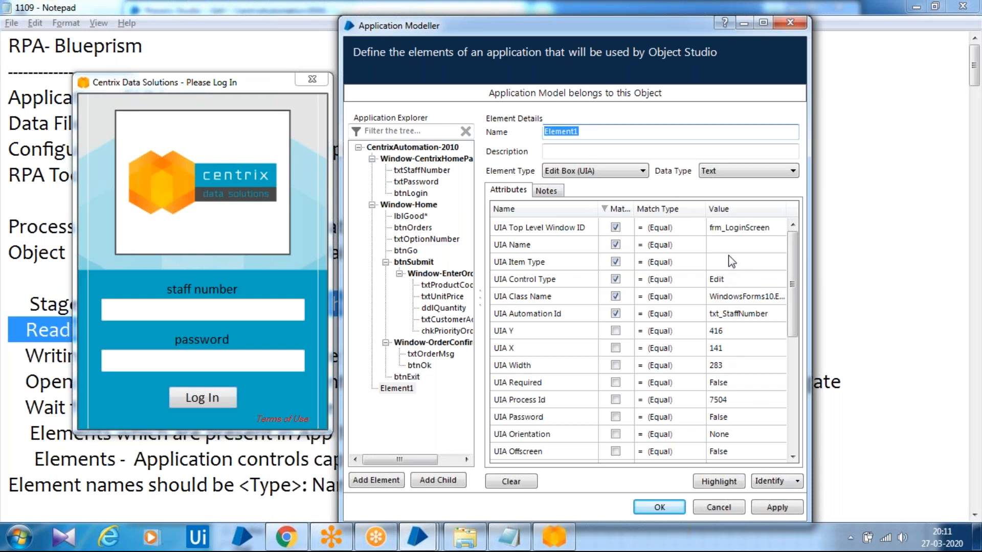
left_click(402, 389)
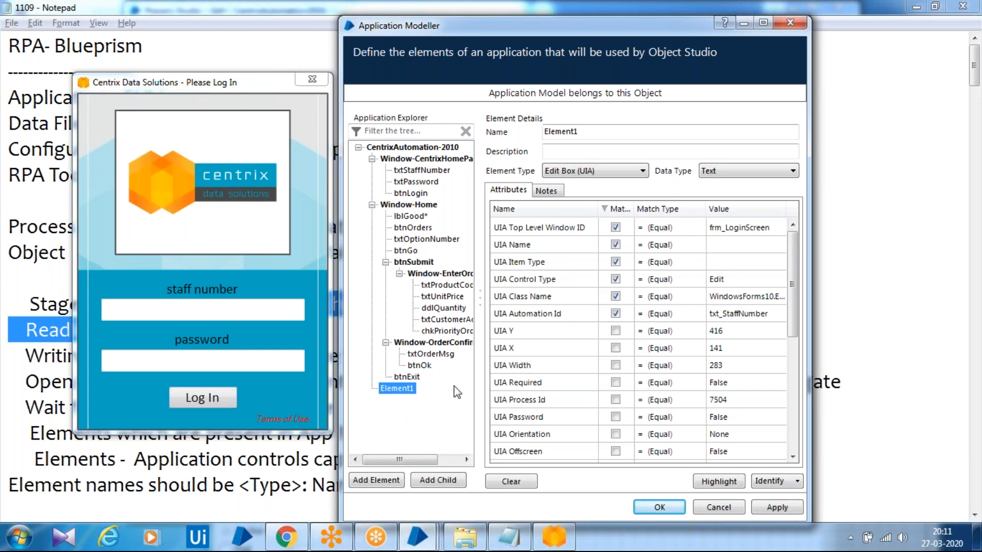
left_click(716, 481)
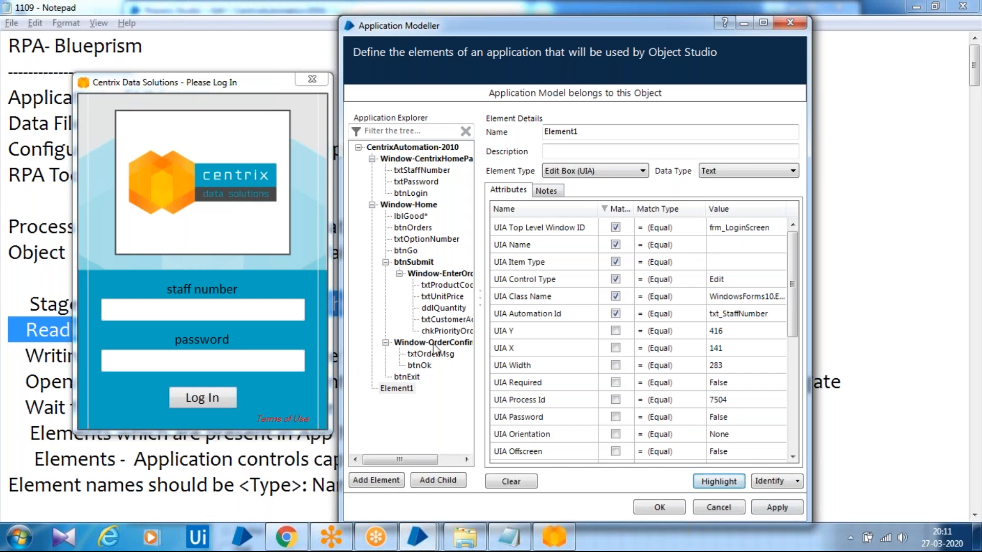
left_click(394, 388)
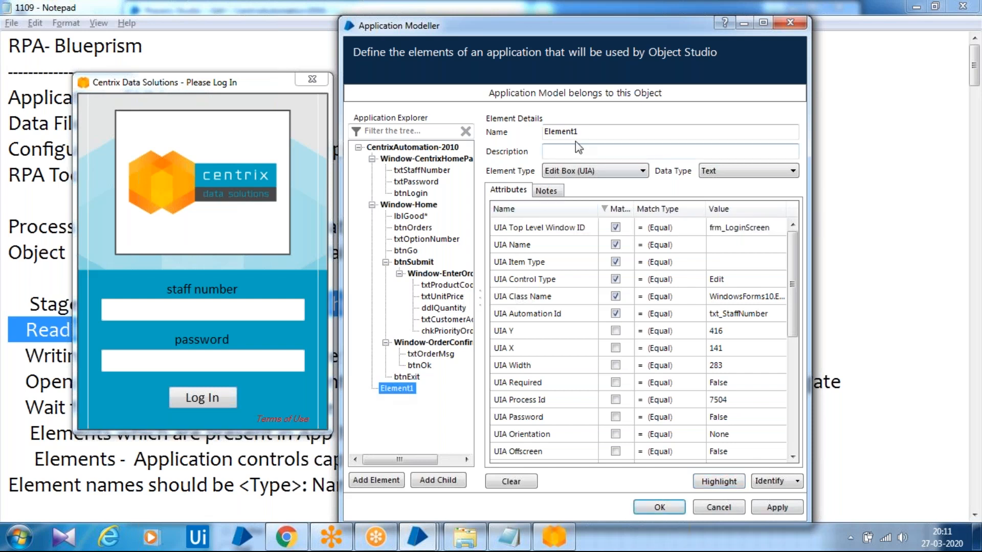
left_click(705, 481)
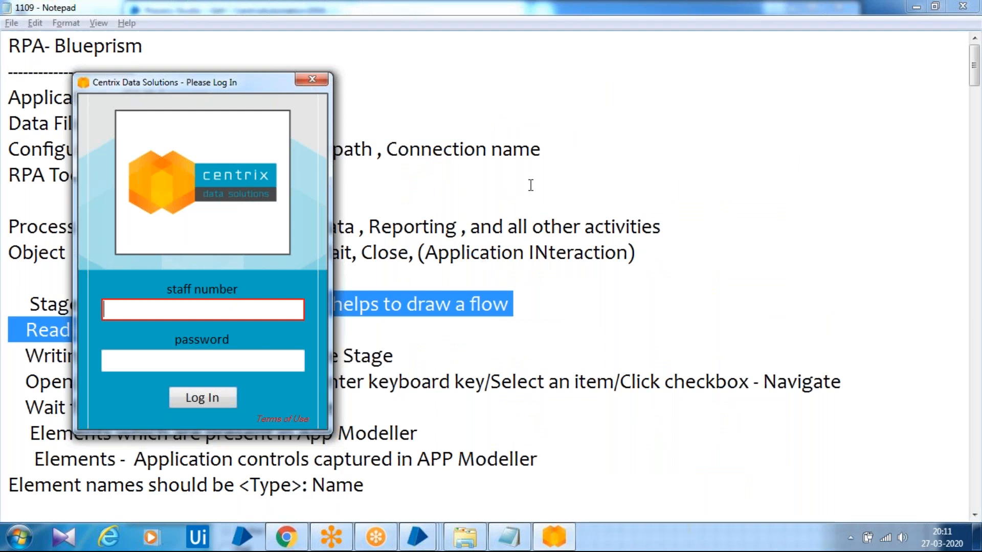
- Rename Element1 as Txtbox-StaffNumber and highlight it in the login window
left_click_drag(591, 132, 543, 131)
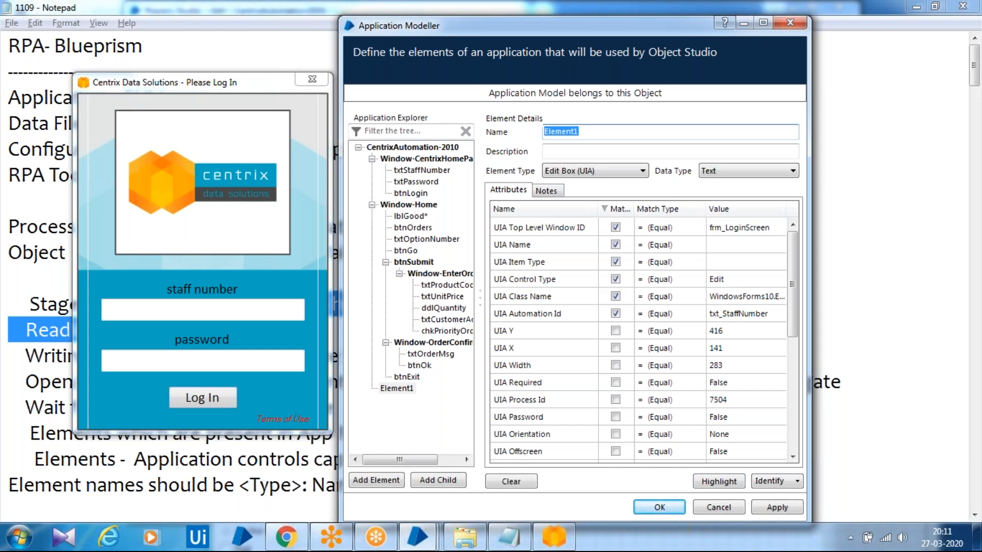
type("Txtbox-")
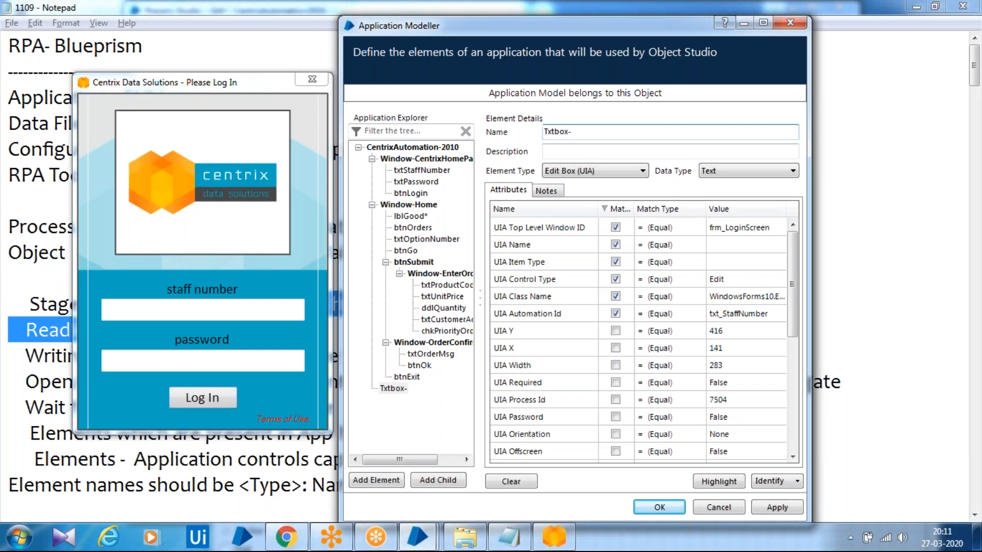
type("StaffNumber")
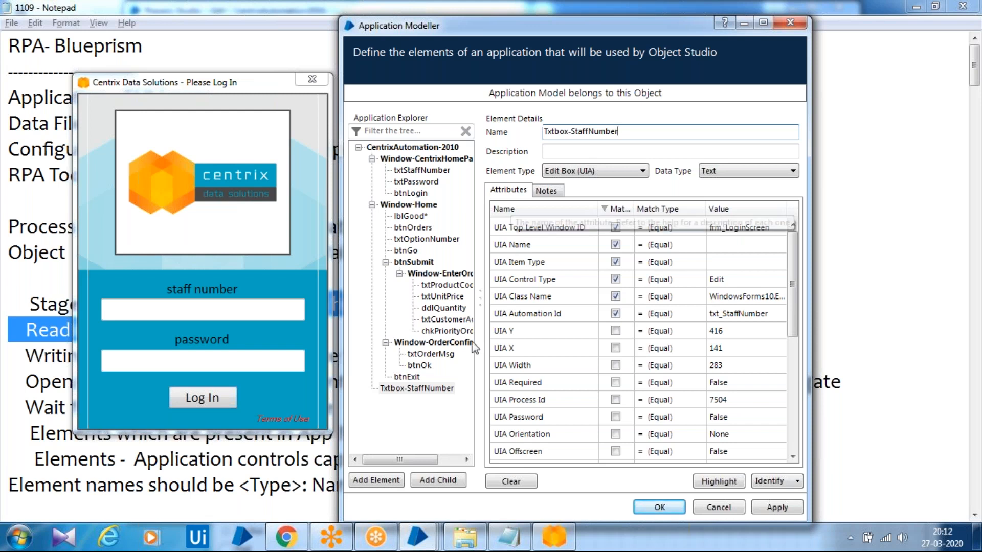
left_click(718, 481)
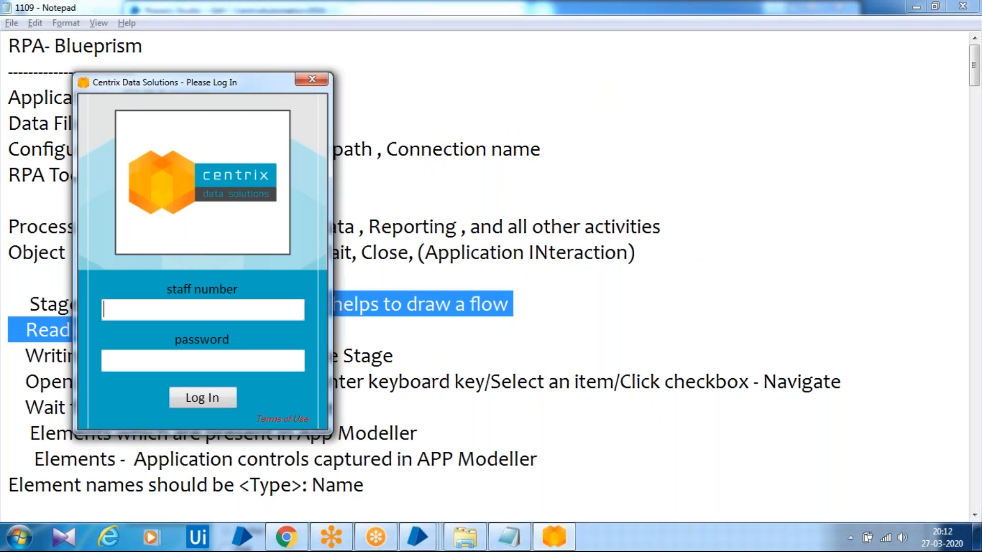
left_click(415, 388)
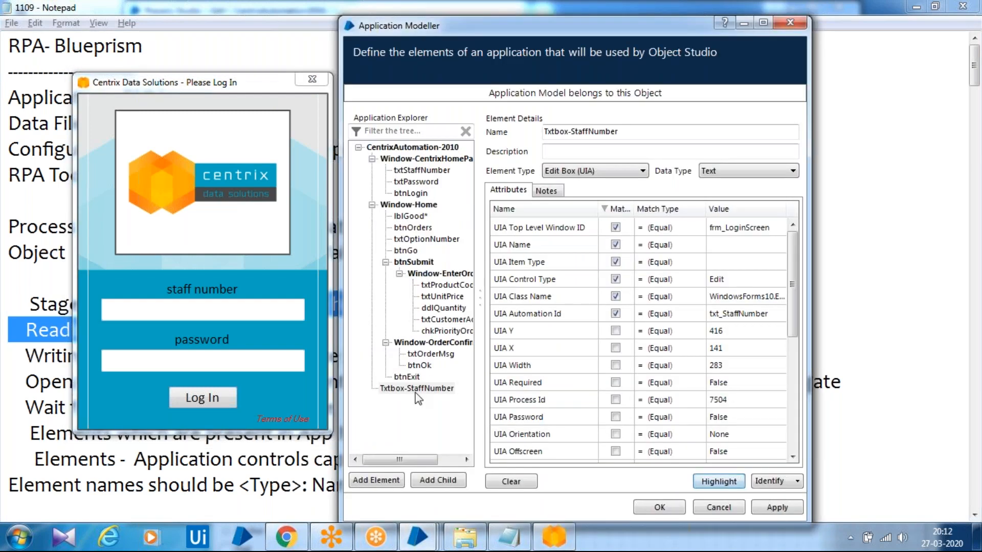
- Add another new element below Txtbox-StaffNumber and reselect Txtbox-StaffNumber to view its attributes
left_click(377, 481)
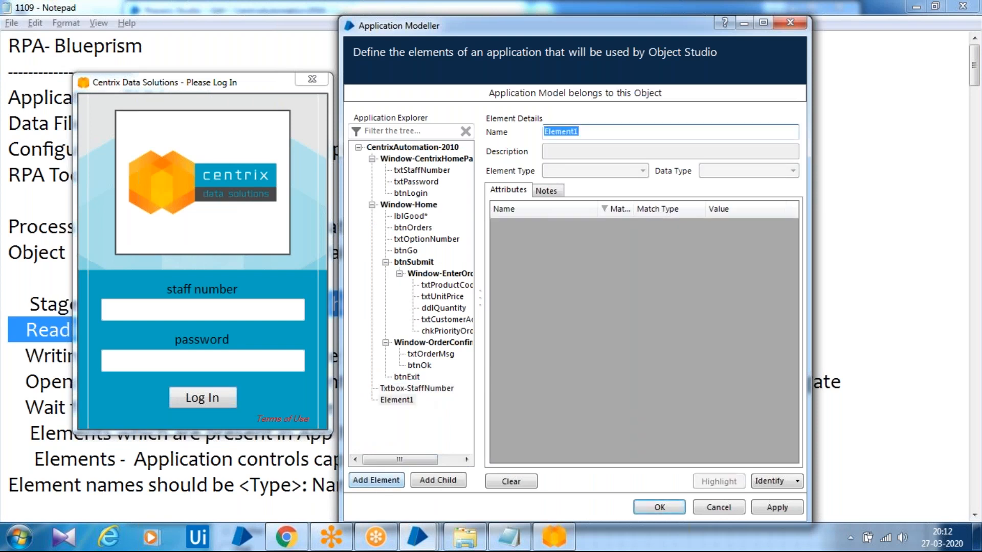
left_click(443, 389)
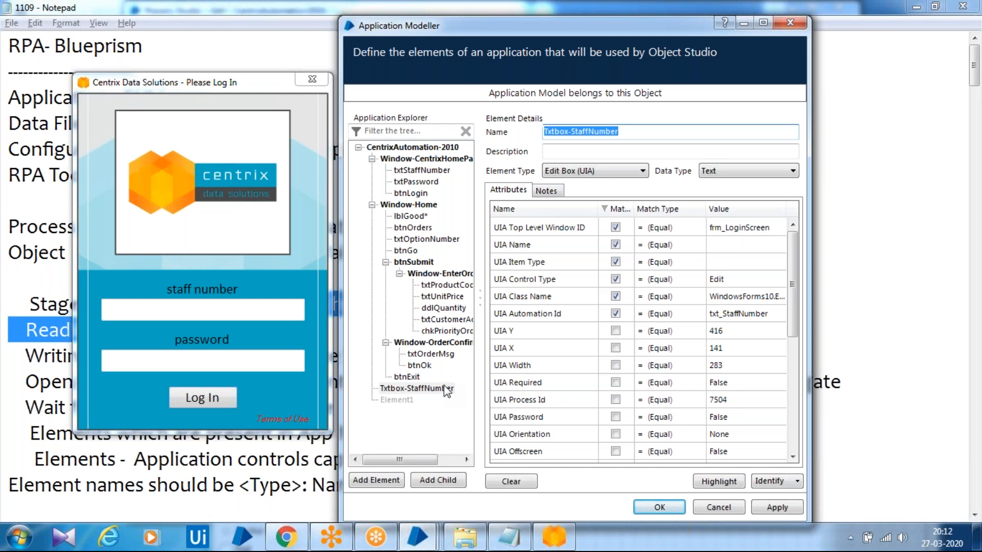
left_click(447, 391)
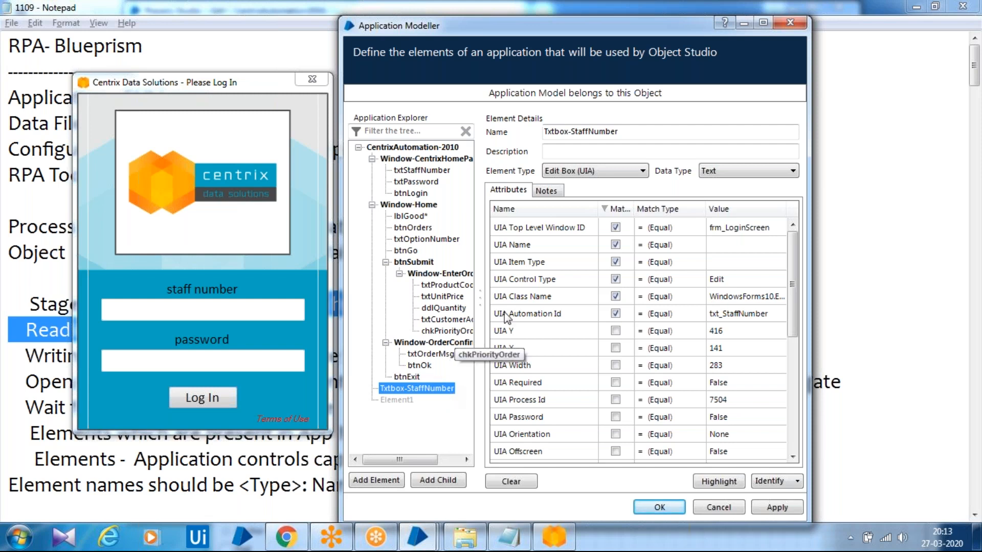
- Point out the type prefix and field name in Txtbox-StaffNumber's name, then highlight the element in the login window
left_click_drag(622, 131, 543, 132)
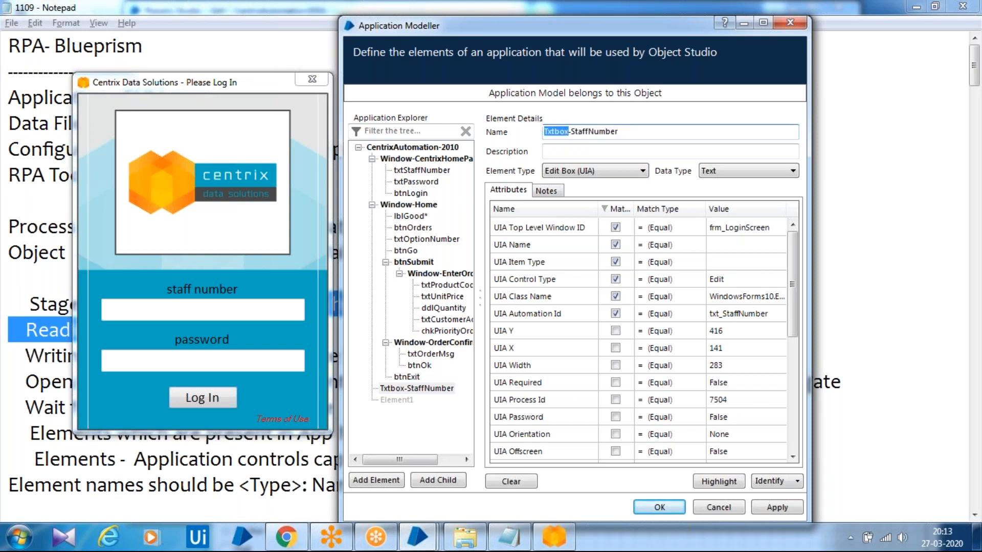
left_click(569, 132)
left_click_drag(570, 133, 543, 132)
left_click_drag(629, 131, 571, 132)
left_click(720, 482)
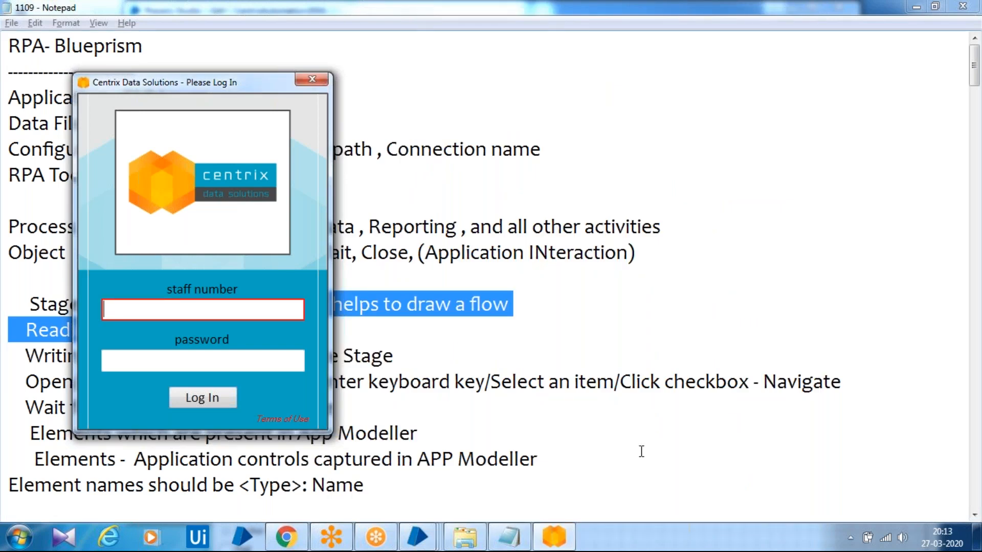
left_click(432, 391)
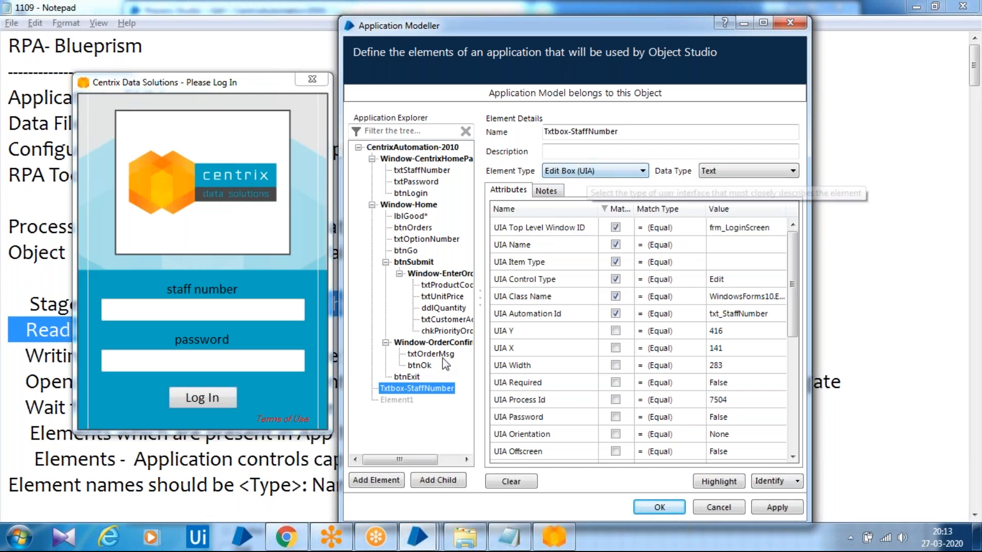
- Identify the login window's staff number field for Element1 with the identification tool in Win32 mode
left_click(404, 398)
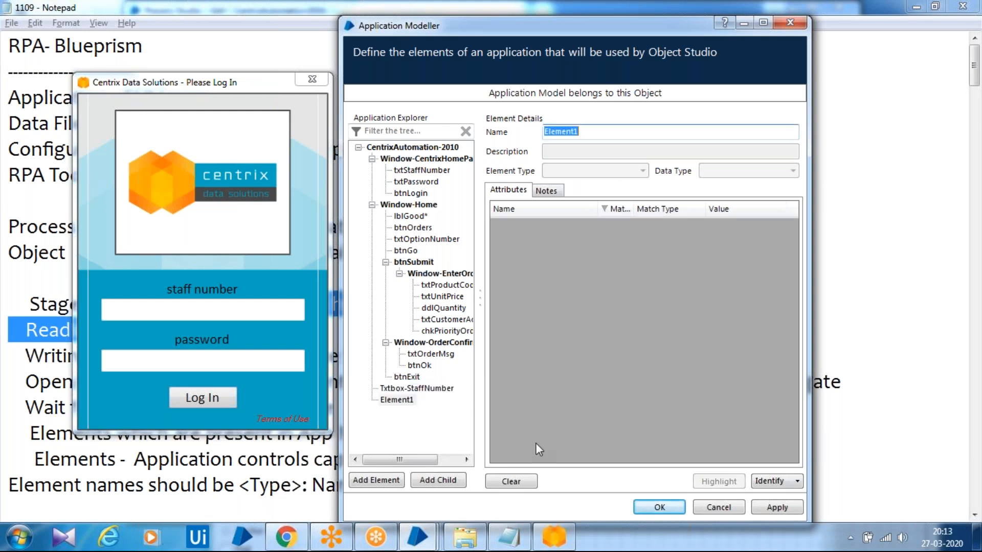
left_click(769, 481)
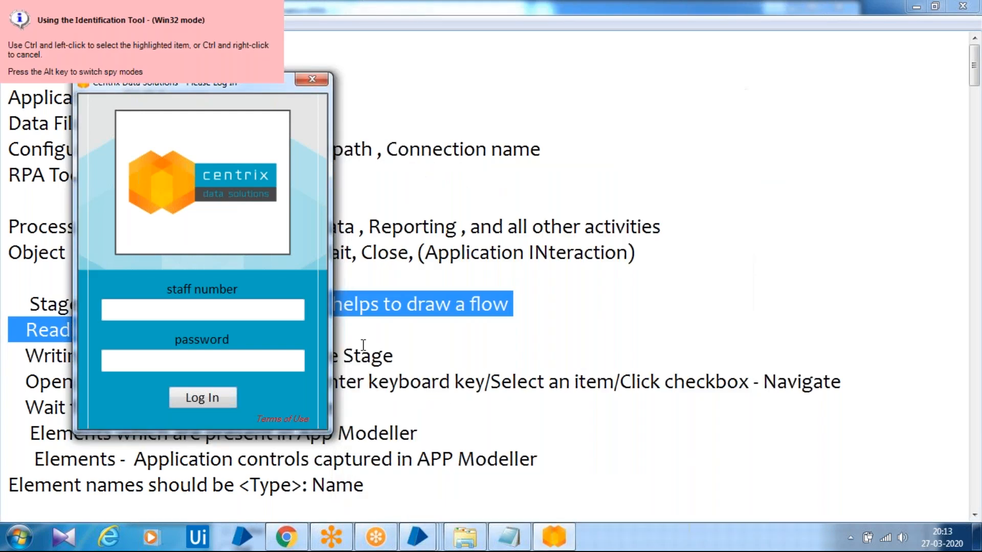
left_click(266, 313, "ctrl")
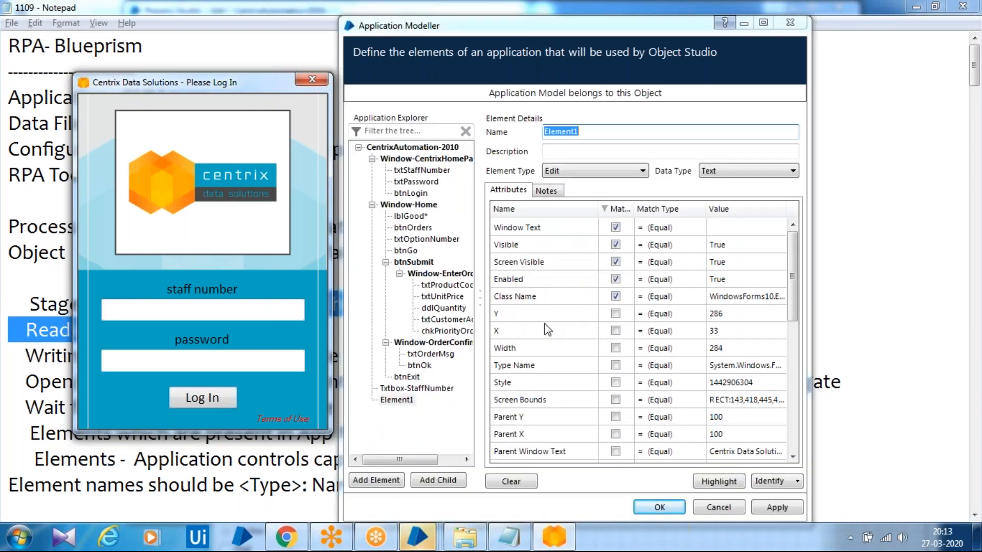
- Rename the Txtbox-StaffNumber element as Txtbox-StaffNumber(UIA)
left_click(417, 388)
key("End")
type("(UIA)")
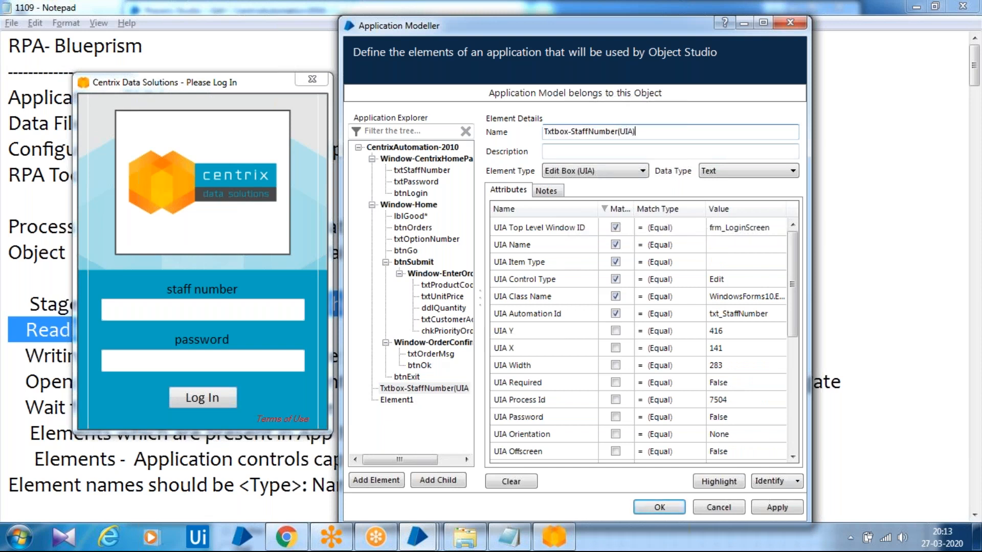
- Rename Element1 as Txt-StaffNumber(Win32)
left_click(404, 400)
type("Txt")
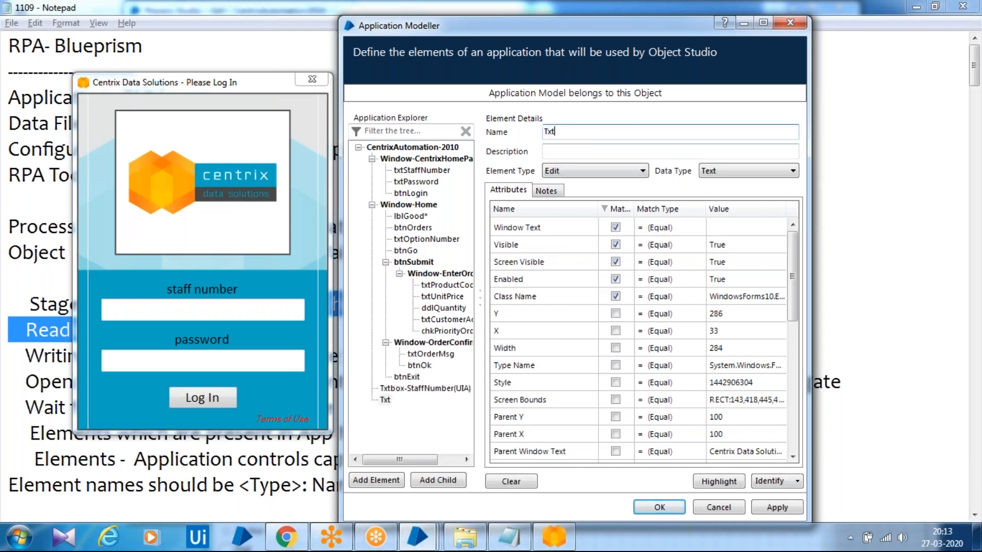
type("-Staf")
type("fNumber()")
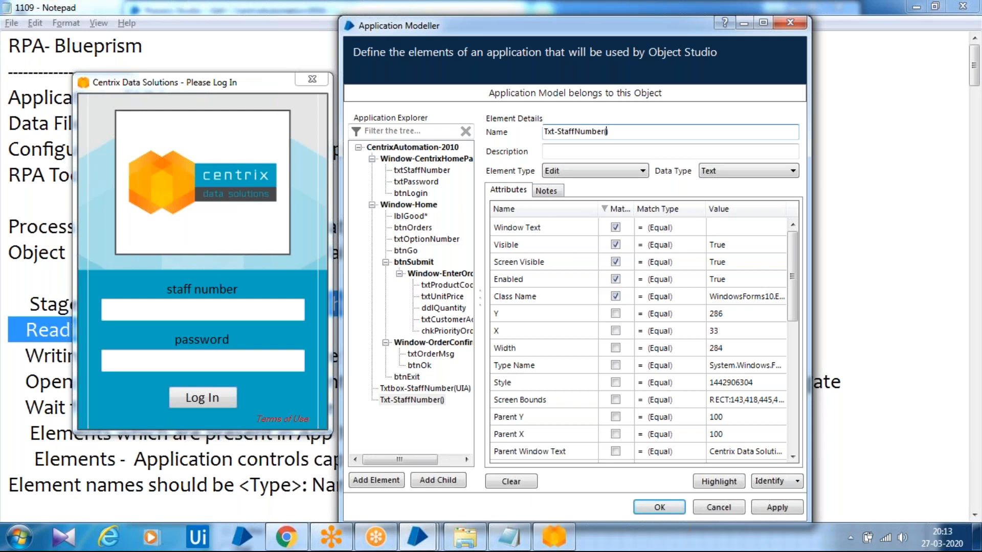
type("Win32")
left_click(443, 389)
left_click(444, 400)
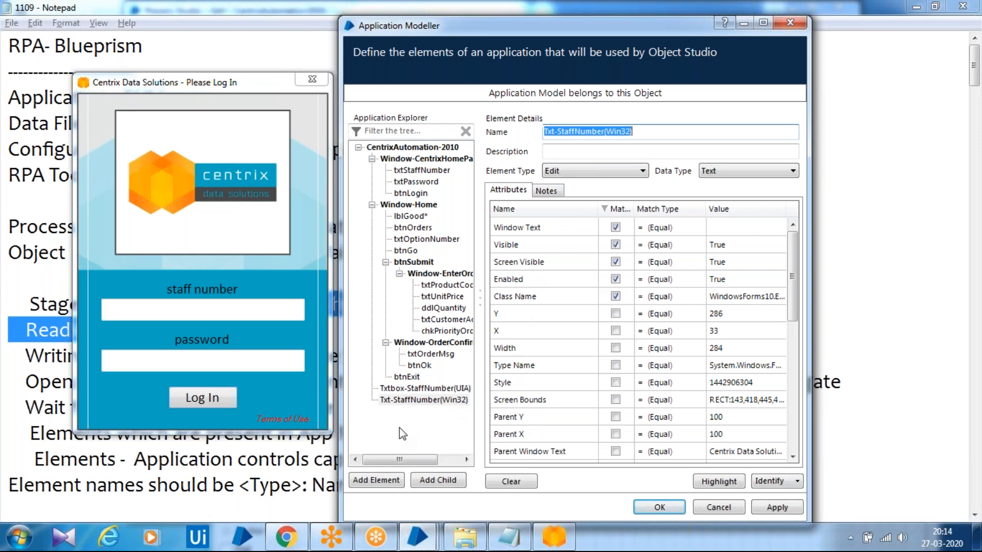
- Examine the class name, automation ID and top-level window ID values of Txtbox-StaffNumber(UIA)
left_click(419, 389)
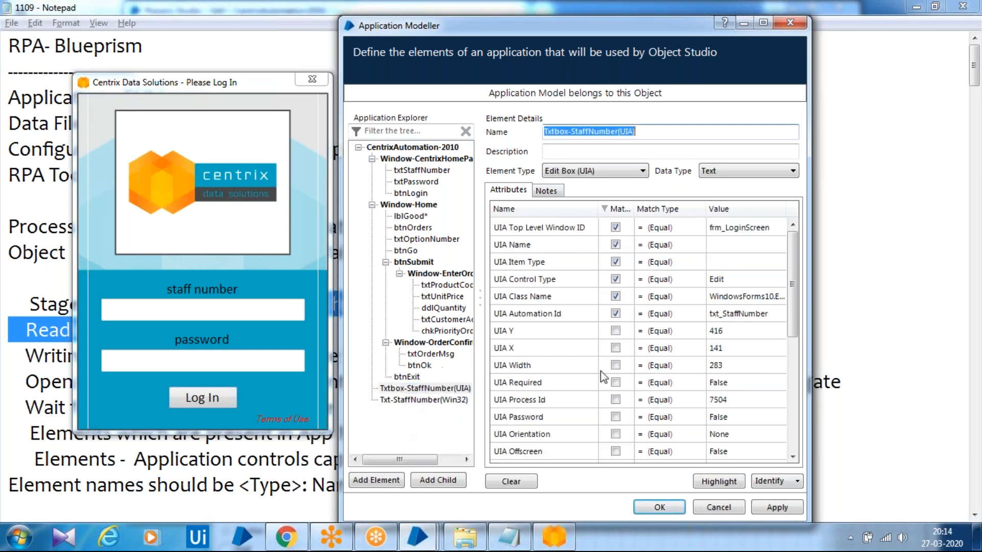
left_click(744, 296)
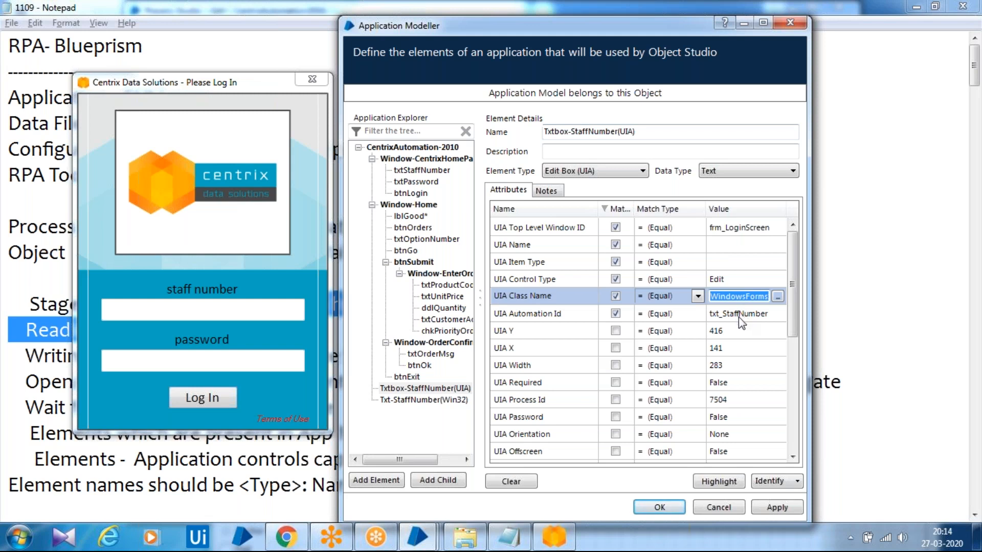
left_click(739, 314)
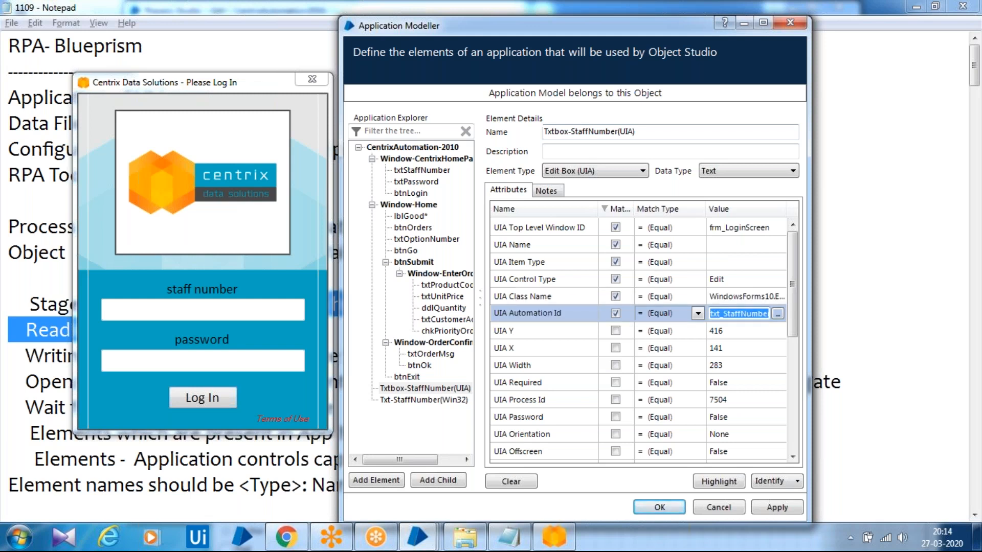
left_click(758, 227)
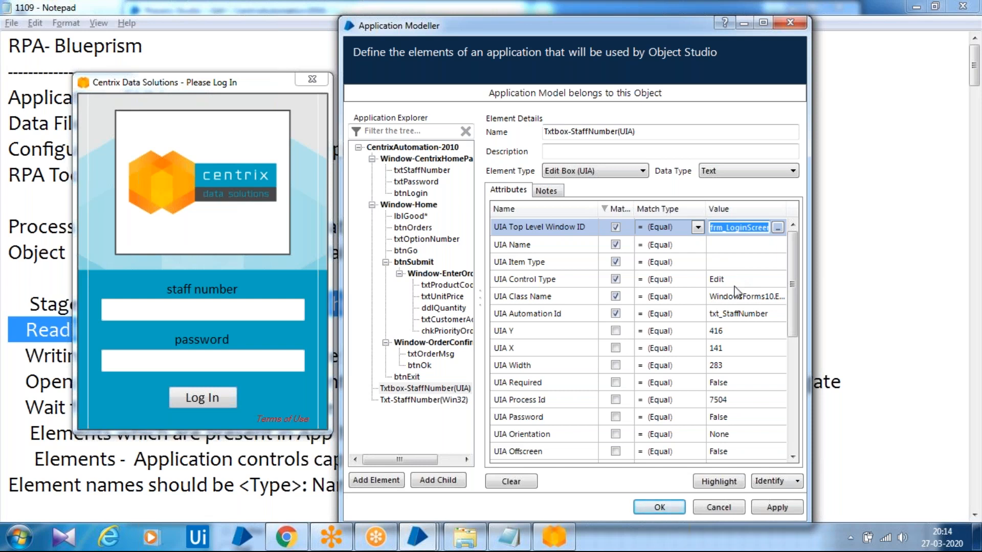
- Examine the matched attributes of Txt-StaffNumber(Win32) and try to highlight the element in the login window
left_click(424, 400)
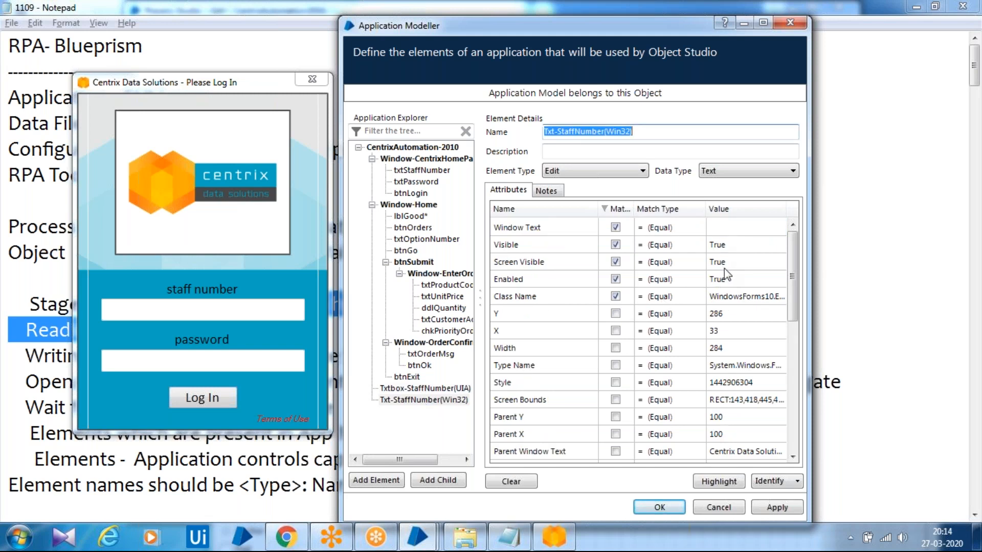
left_click(729, 245)
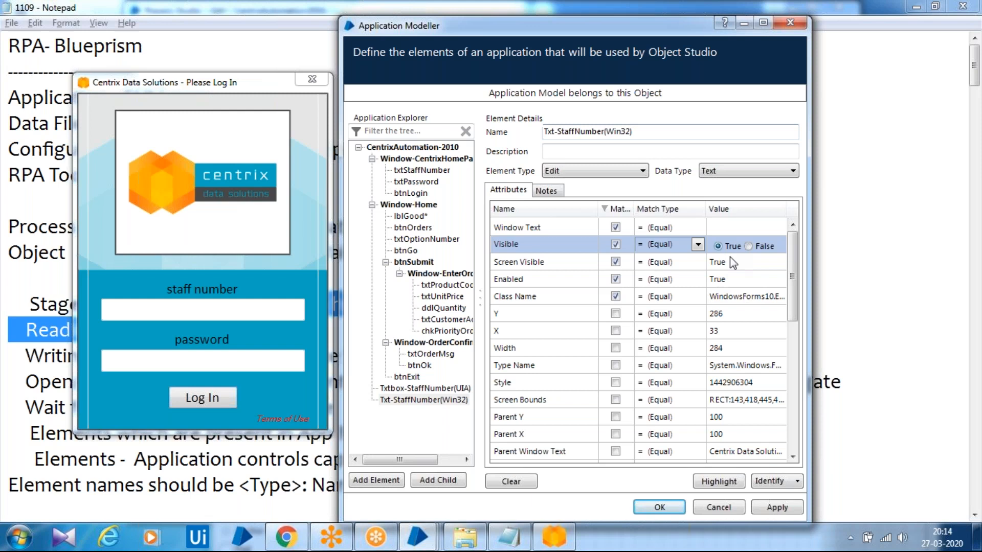
left_click(729, 262)
left_click(732, 296)
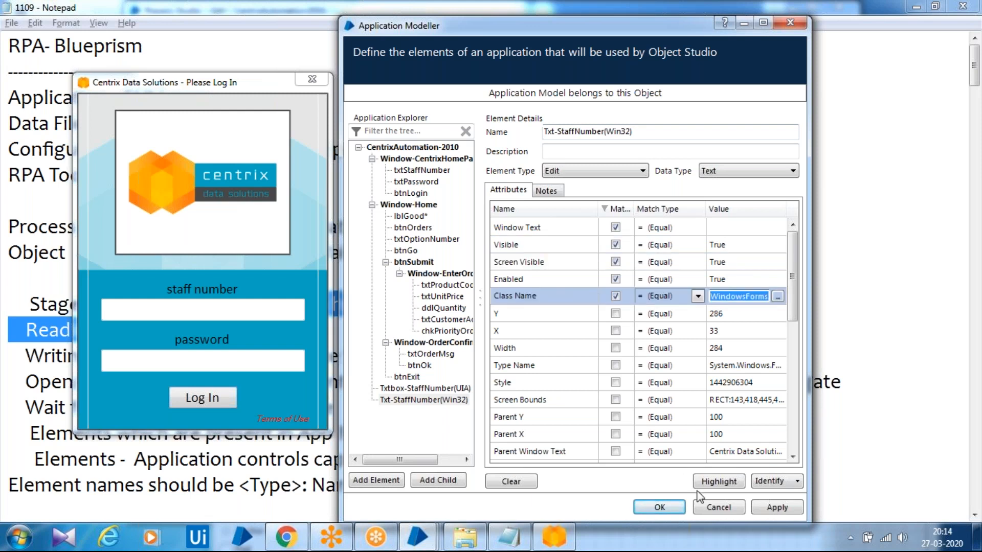
left_click(718, 483)
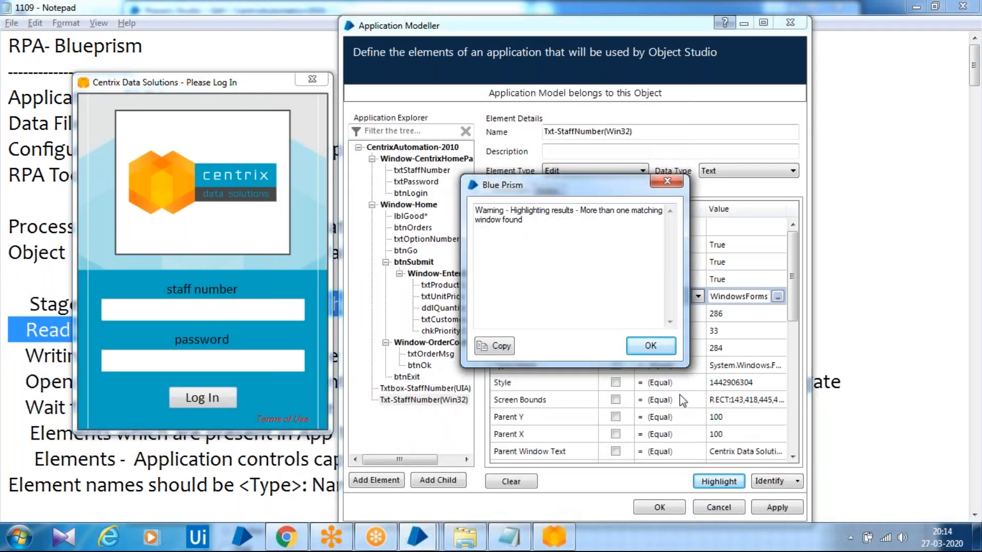
left_click(661, 351)
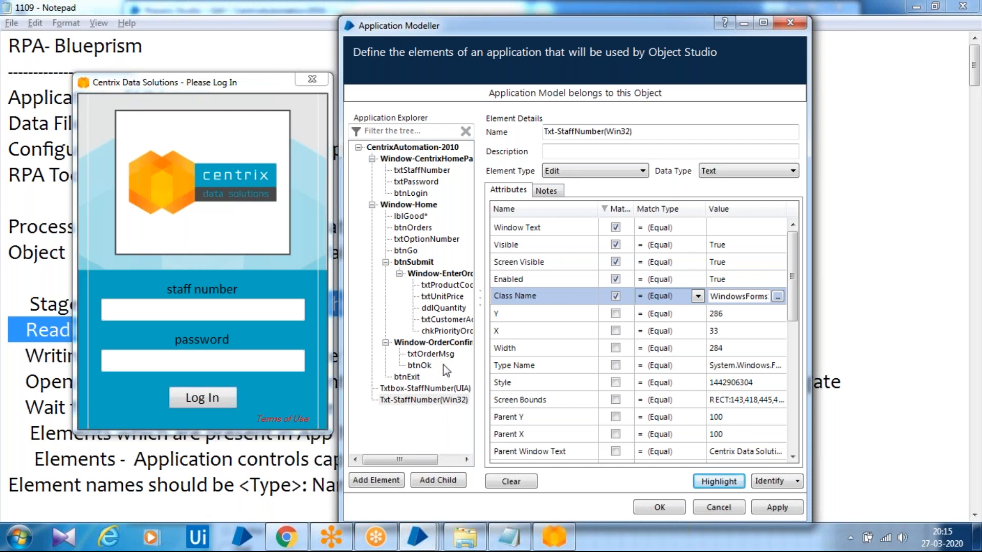
- Exclude the empty UIA Name and UIA Item Type attributes from matching for Txtbox-StaffNumber(UIA)
left_click(435, 388)
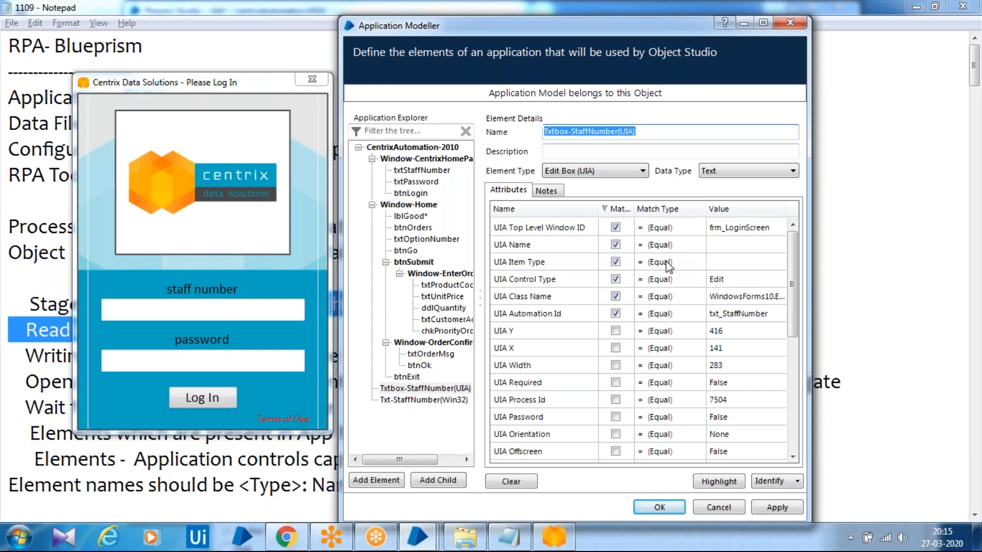
left_click(615, 245)
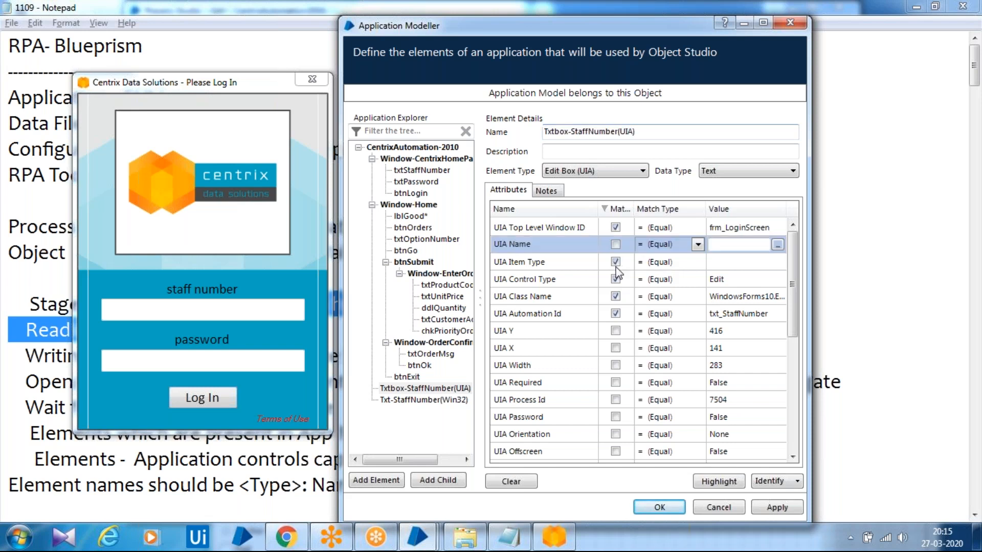
left_click(615, 262)
left_click(616, 261)
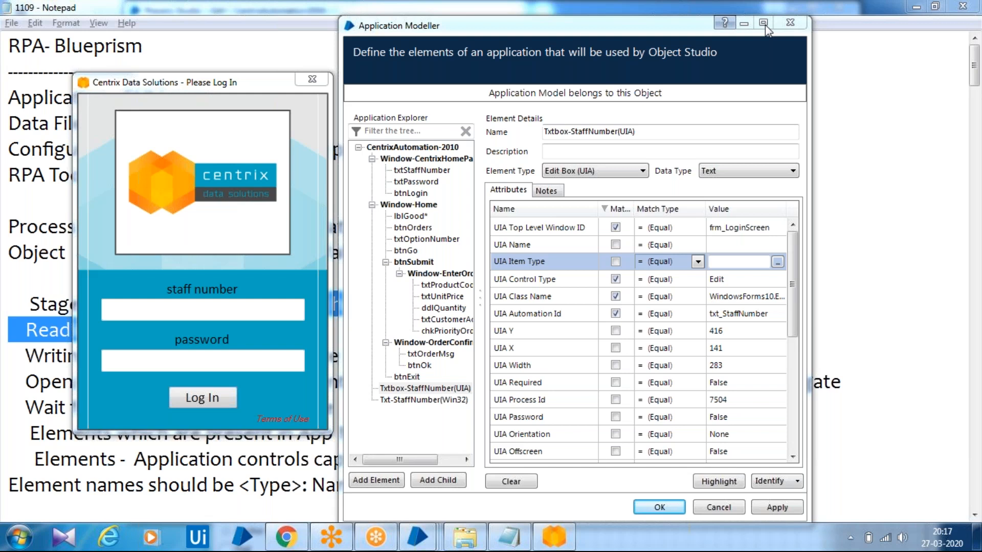
- Review the attributes of Window-CentrixHomePage and its child elements txtStaffNumber, txtPassword and btnLogin
left_click(402, 388)
left_click(411, 160)
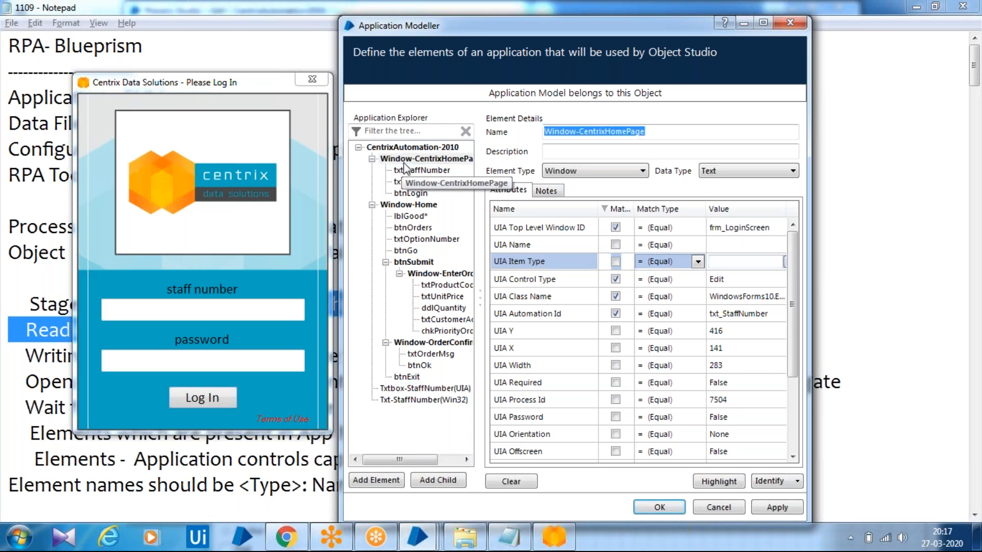
left_click(409, 172)
left_click(411, 183)
left_click(412, 194)
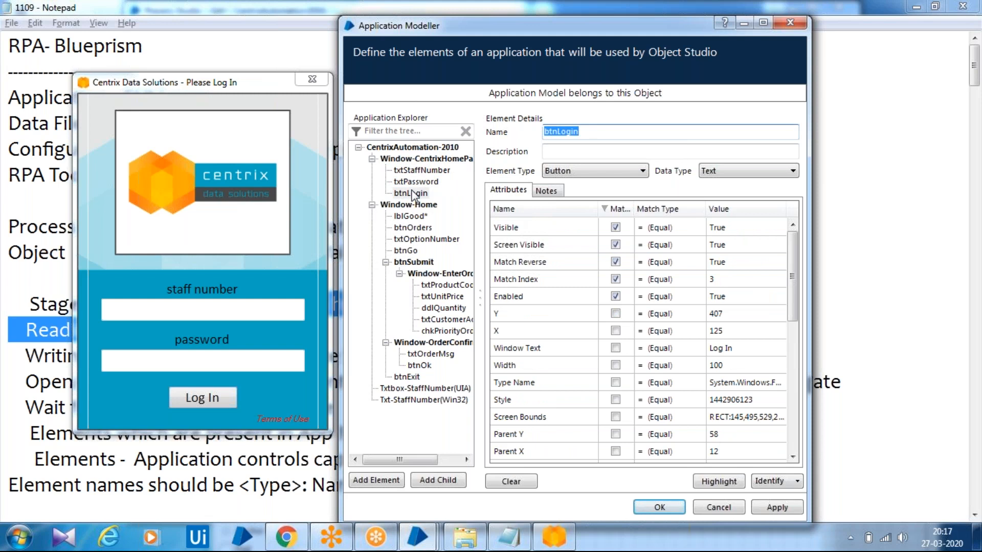
left_click(427, 160)
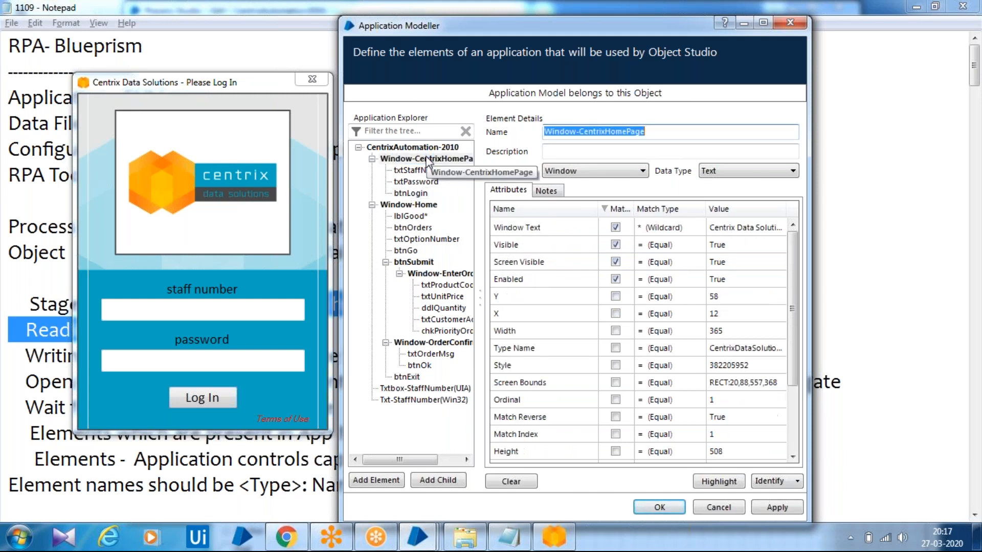
left_click(420, 172)
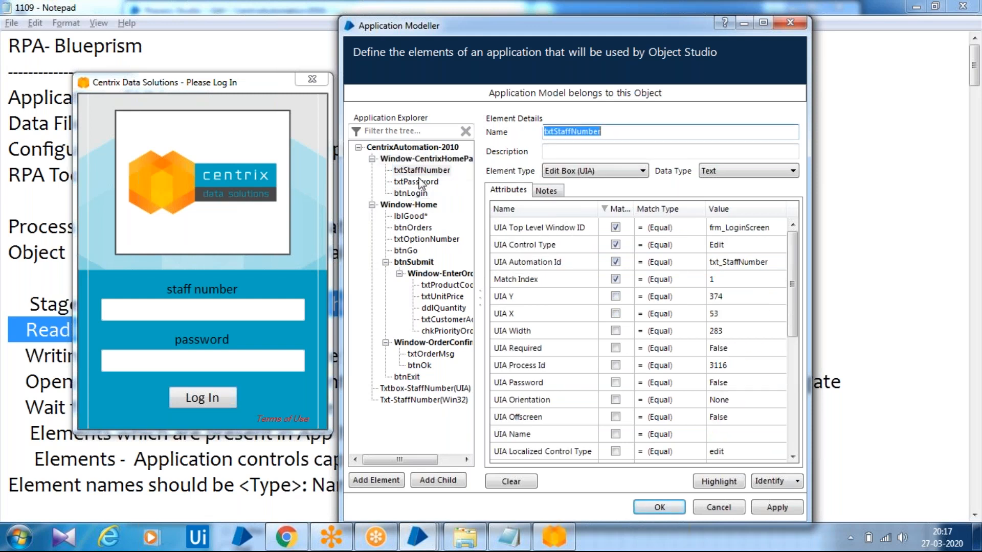
left_click(417, 183)
left_click(418, 195)
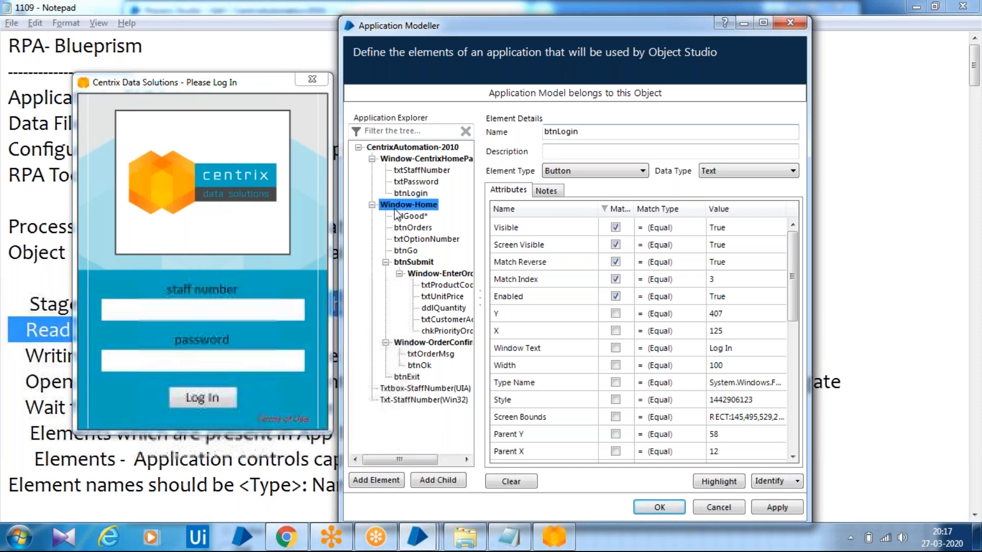
- Look through the Window-Home, login window and btnSubmit elements in the model tree, and cancel the Application Modeller
key("Down")
key("Down")
key("Down")
key("Down")
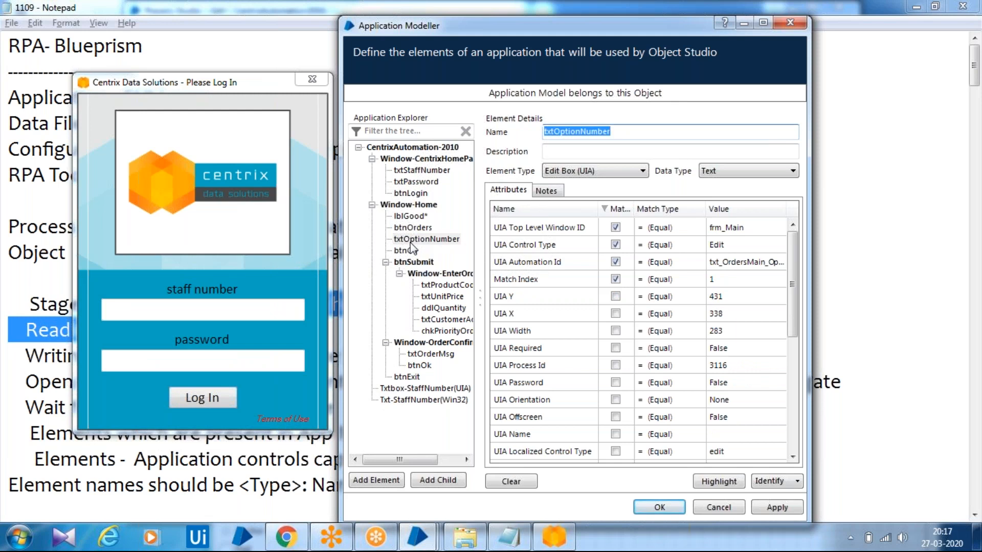
left_click(425, 158)
left_click(419, 171)
key("Down")
key("Down")
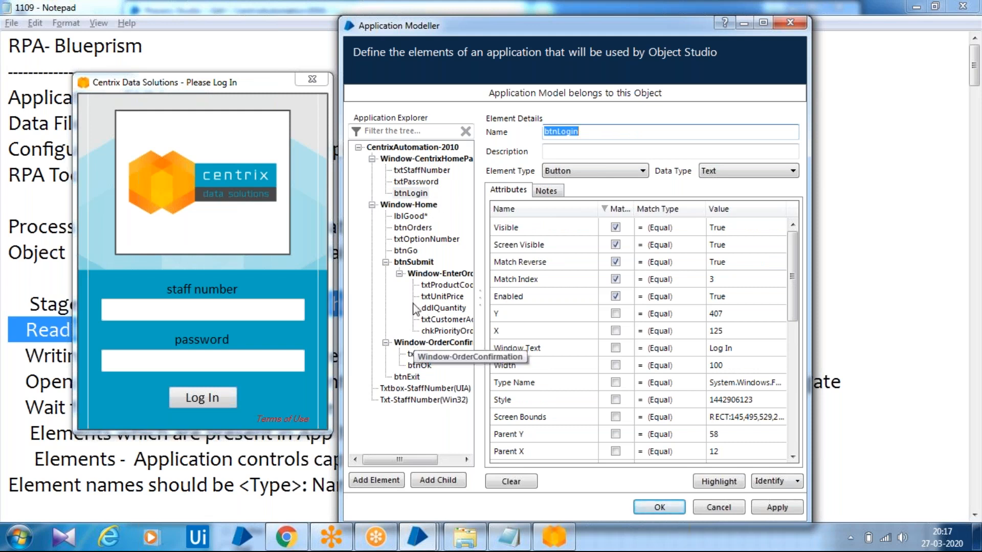
left_click(403, 262)
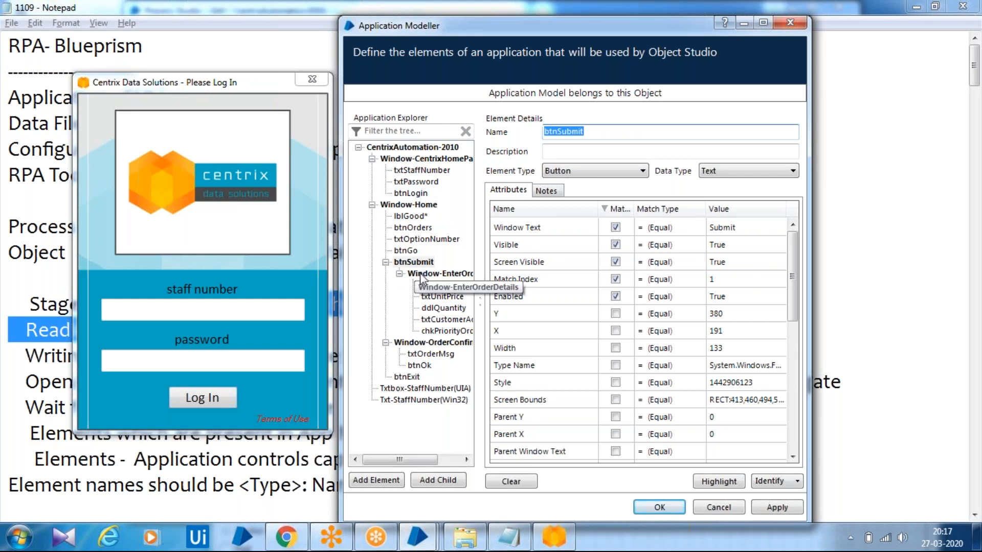
left_click(718, 507)
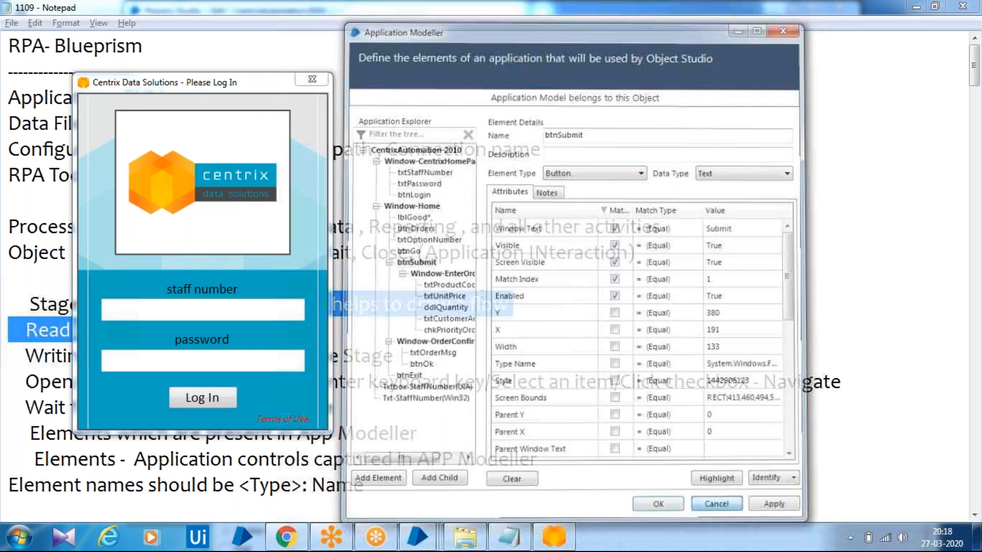
- Add three line breaks after the element naming rule in the Notepad notes, and switch back to Object Studio
key("alt+Tab")
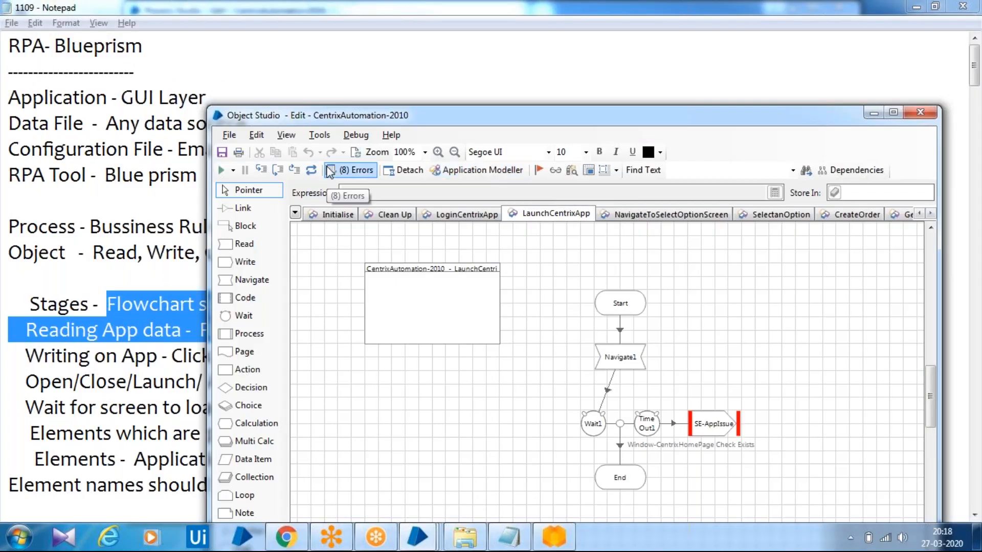
left_click(503, 546)
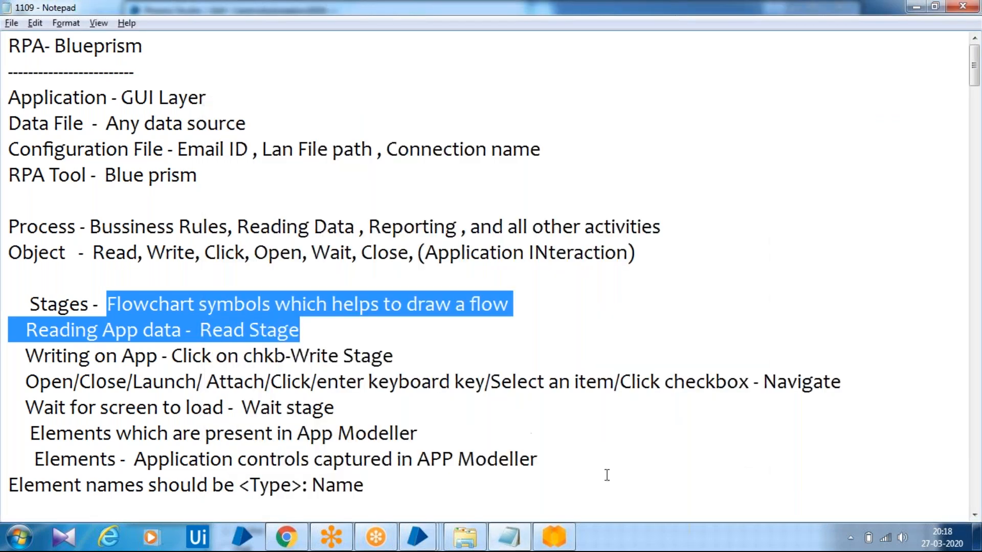
left_click(576, 496)
key("Return")
key("Return")
key("Return")
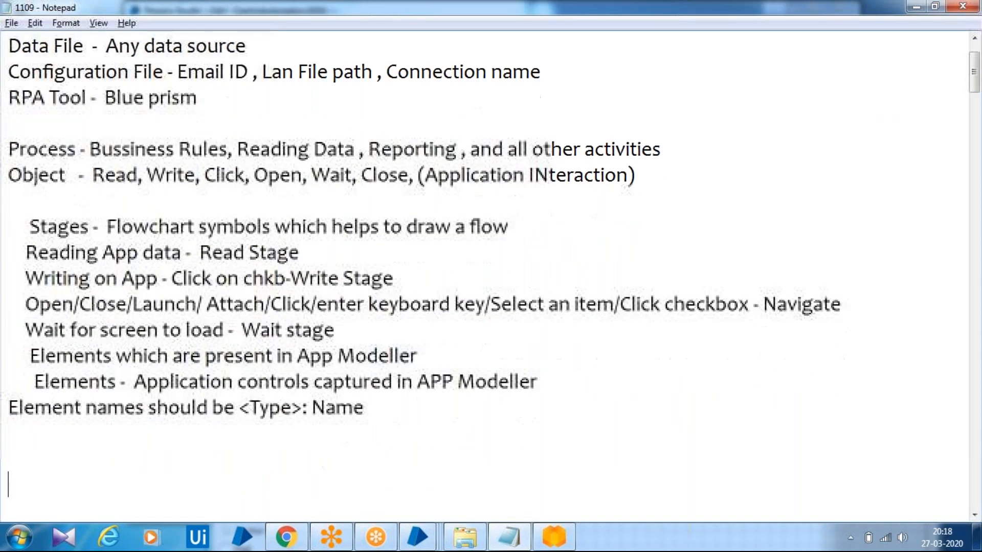
key("alt+Tab")
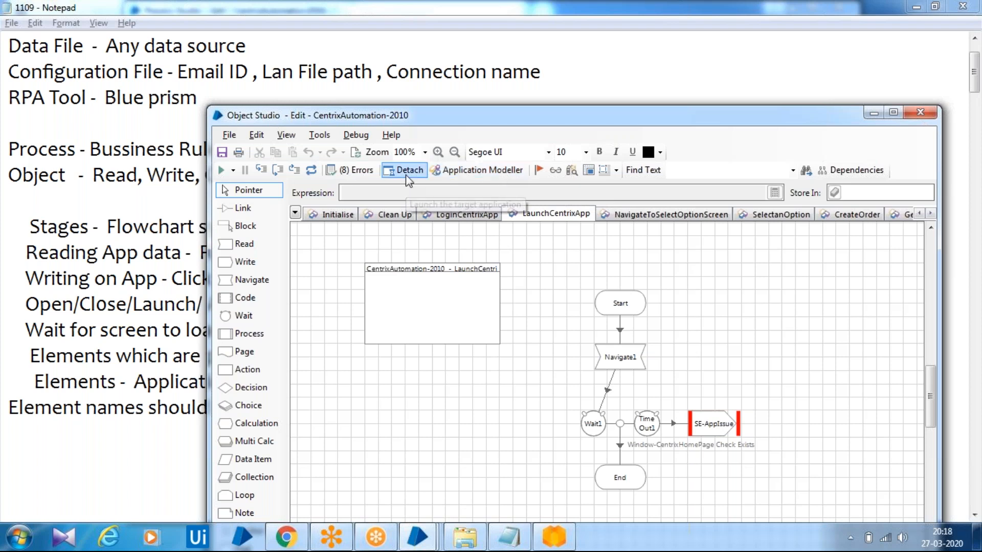
- Return to the Notepad notes and remove two surplus blank lines below the element naming rule
left_click(519, 537)
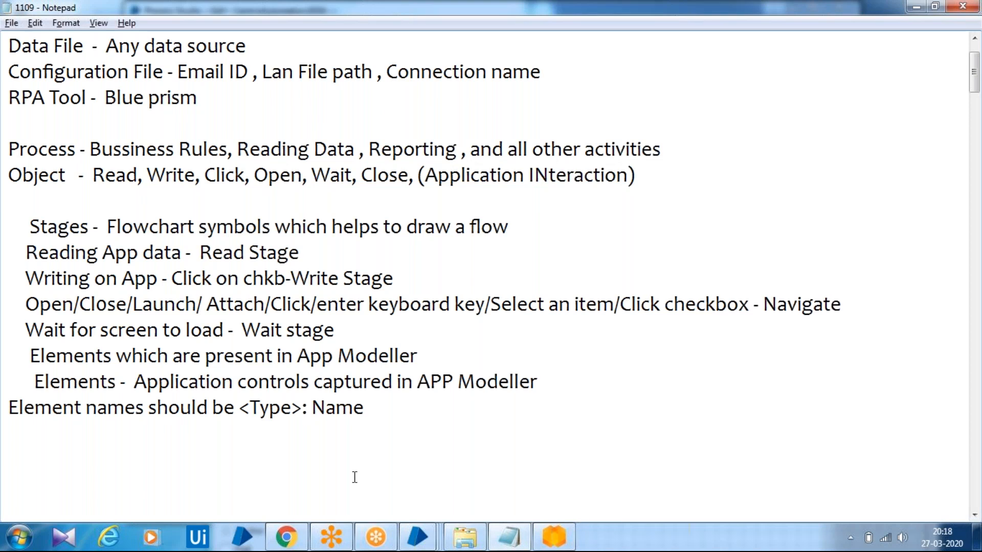
key("BackSpace")
key("BackSpace")
key("Up")
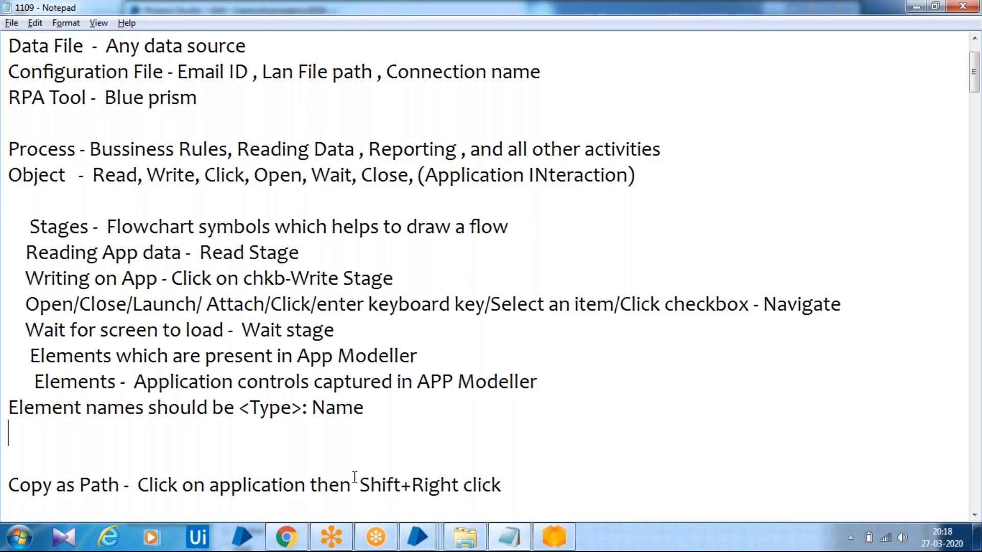
- Start a new note below the element naming rule reading "Launch - open app through"
type("Launch")
key("Return")
key("Left")
type("_")
key("BackSpace")
key("BackSpace")
key("BackSpace")
key("BackSpace")
type("-")
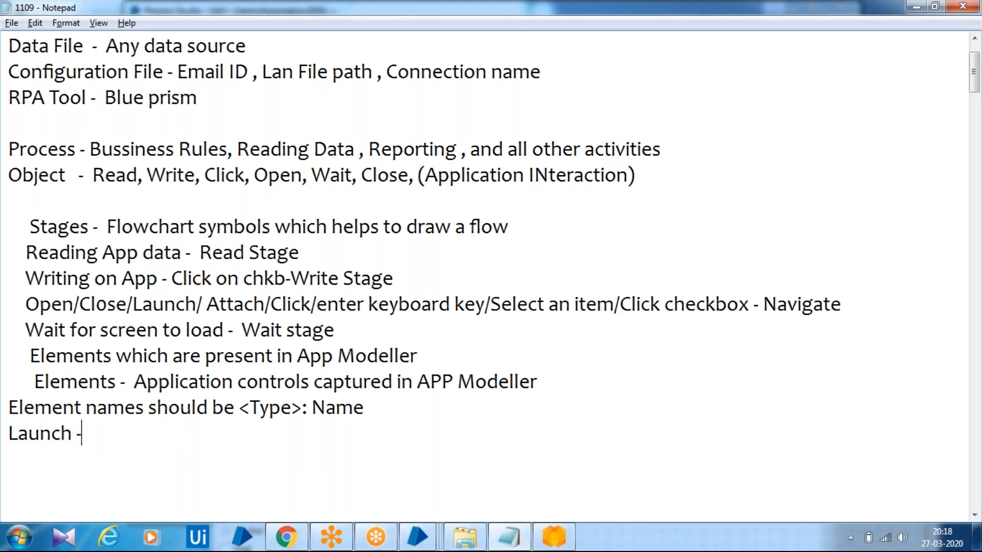
type("  open app")
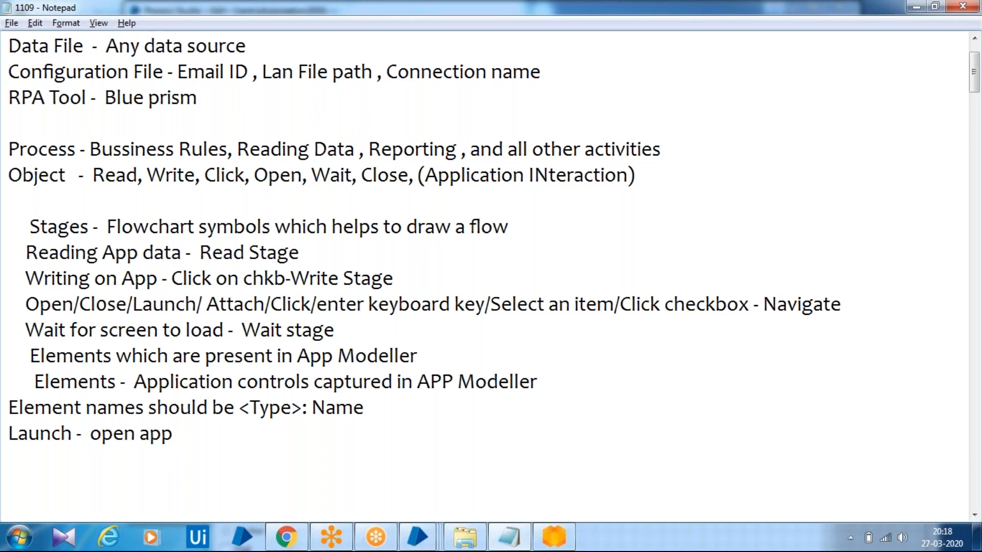
type(" through b")
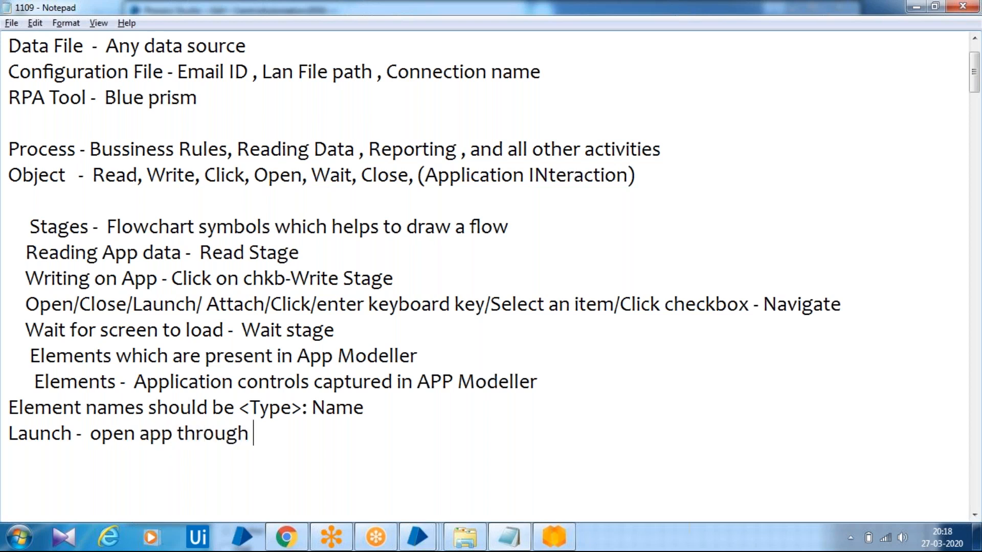
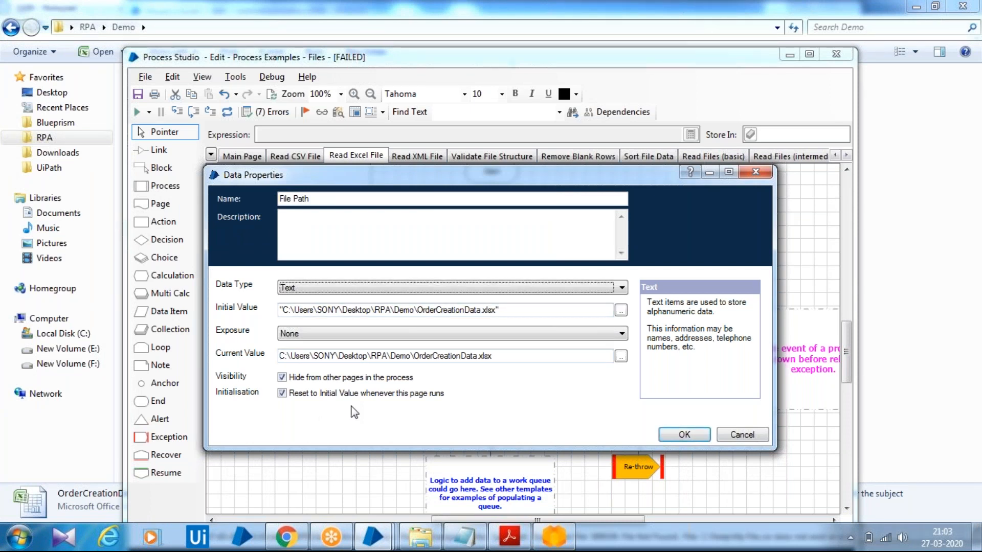
- Remove the quotation marks around the initial value of the File Path data item and accept the properties
left_click(528, 308)
key("BackSpace")
key("Delete")
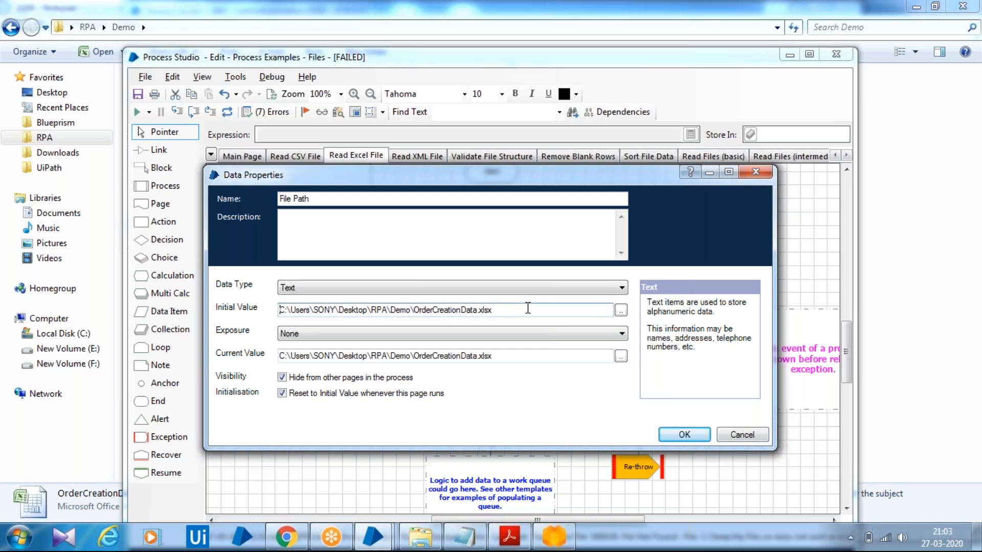
left_click(674, 439)
- Set Start as the next stage, run the Read Excel File page, and dismiss the resulting dialog
right_click(499, 179)
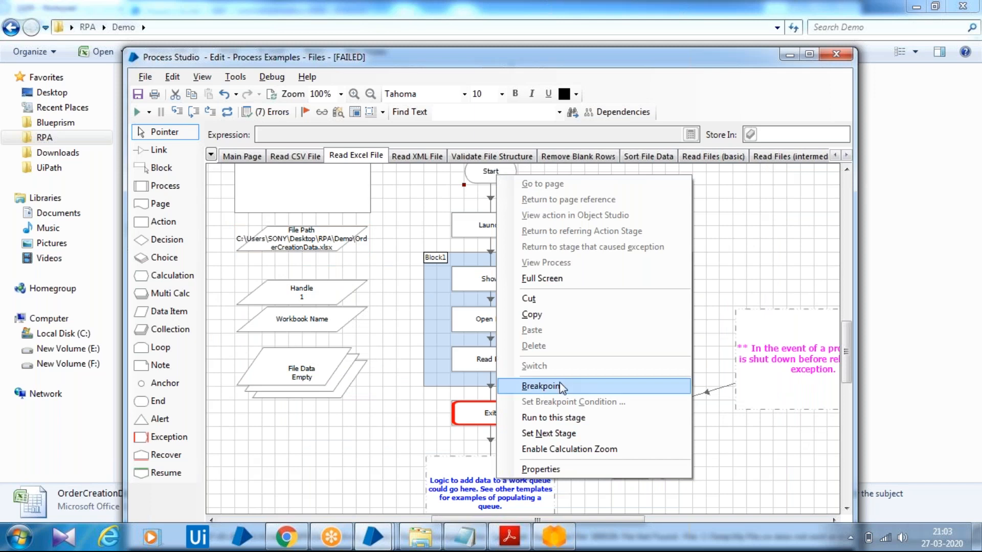
left_click(556, 425)
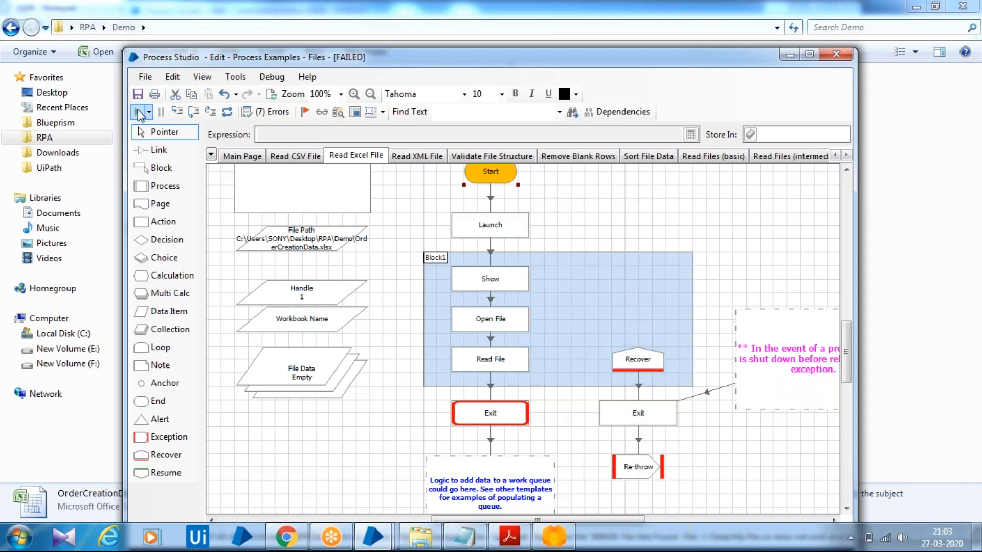
left_click(137, 112)
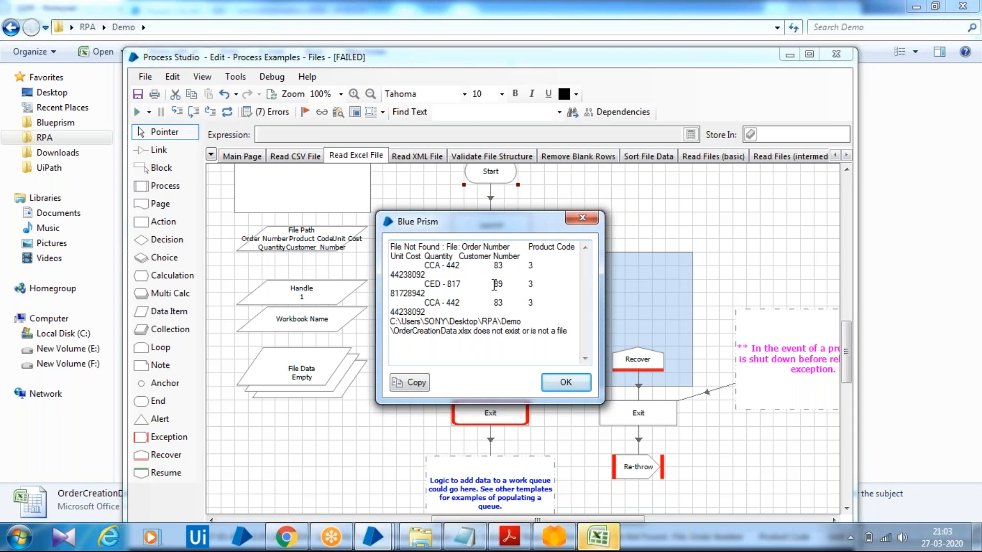
left_click(573, 378)
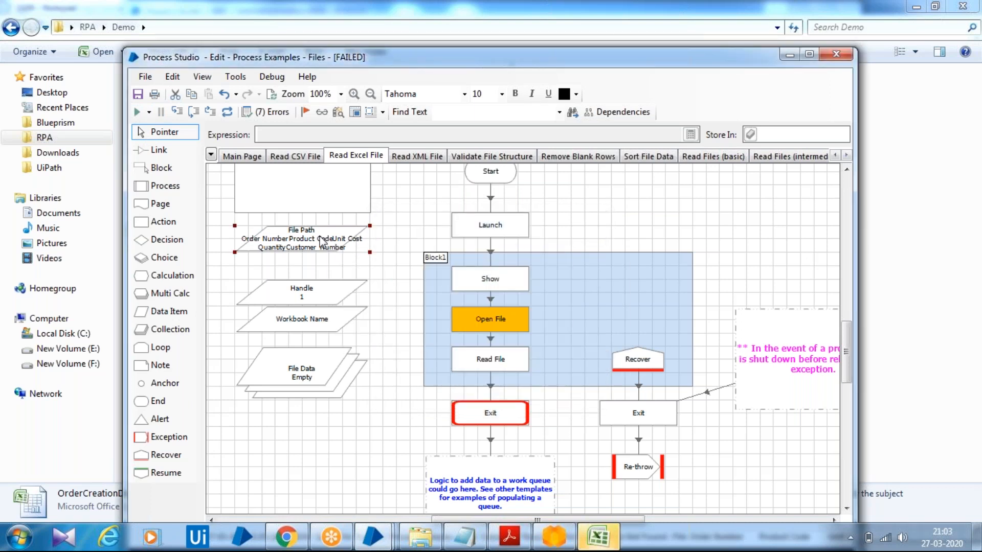
- Inspect the full multiline initial value of the File Path data item, and close the leftover Excel window
double_click(355, 246)
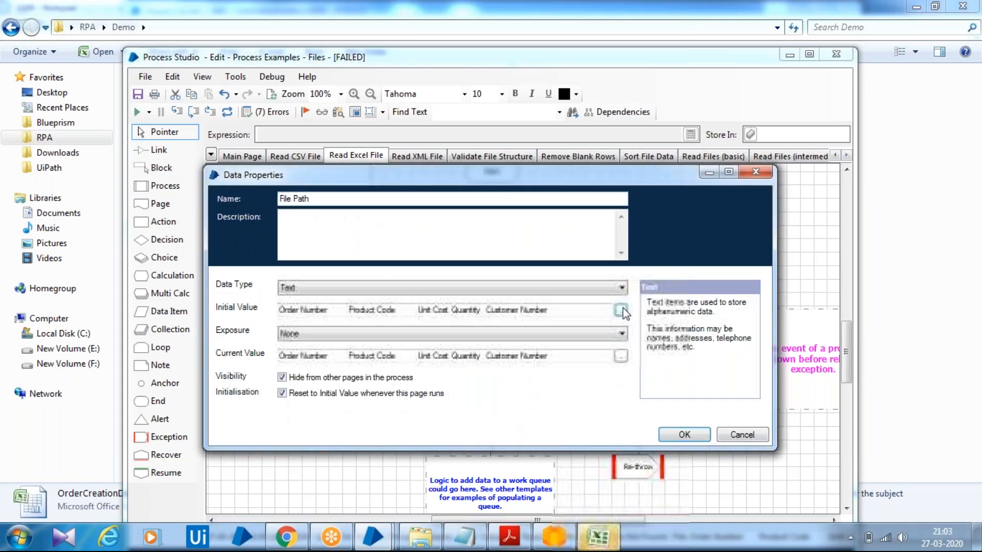
left_click(621, 310)
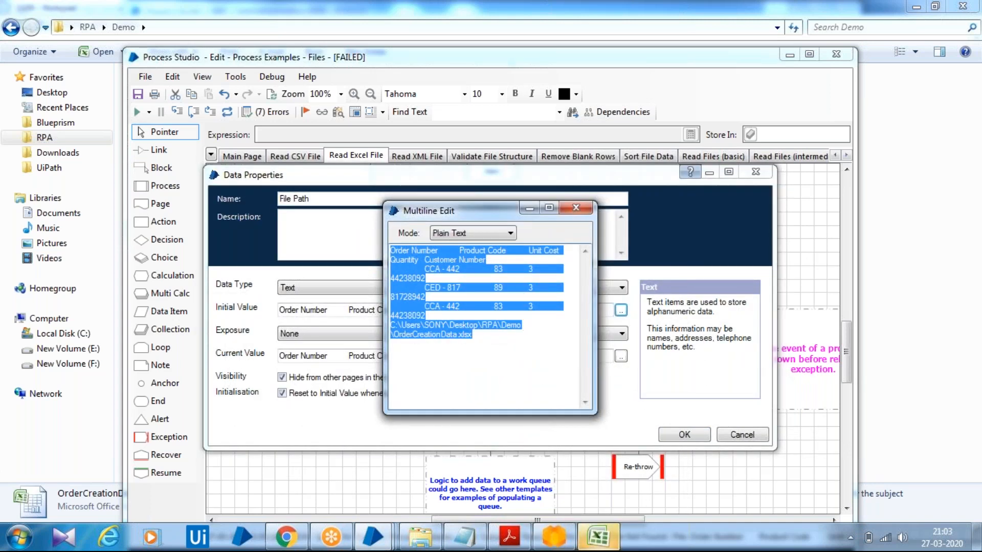
left_click(576, 208)
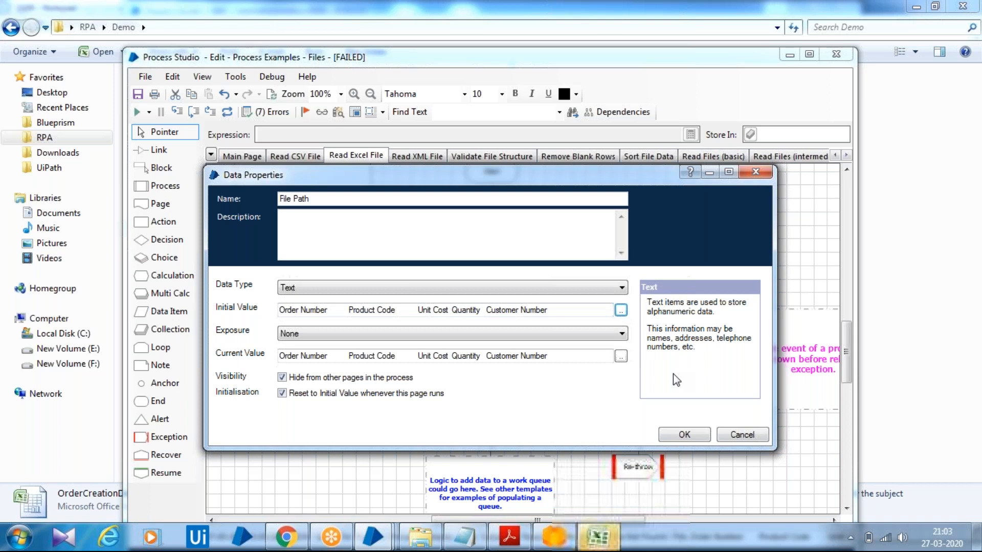
key("alt+Tab")
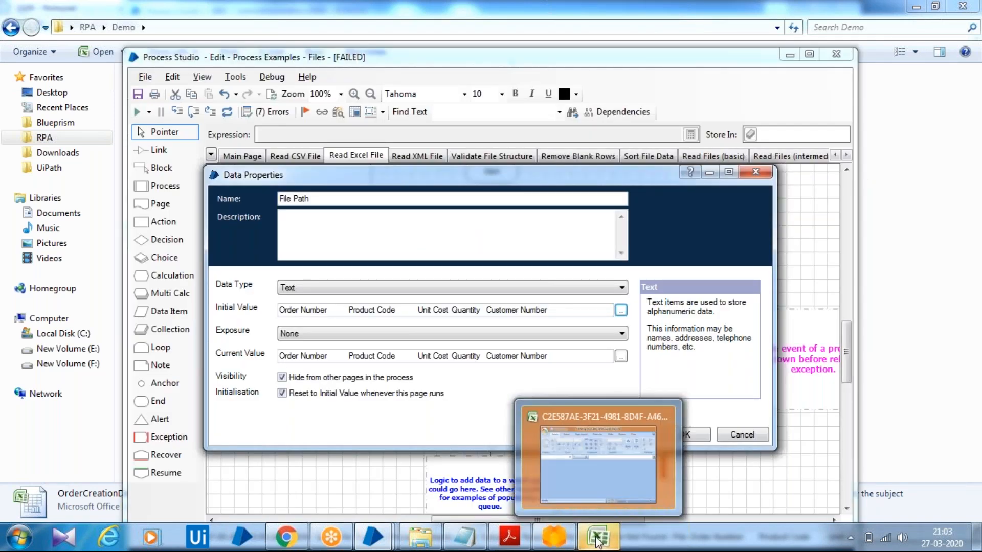
right_click(596, 541)
left_click(599, 496)
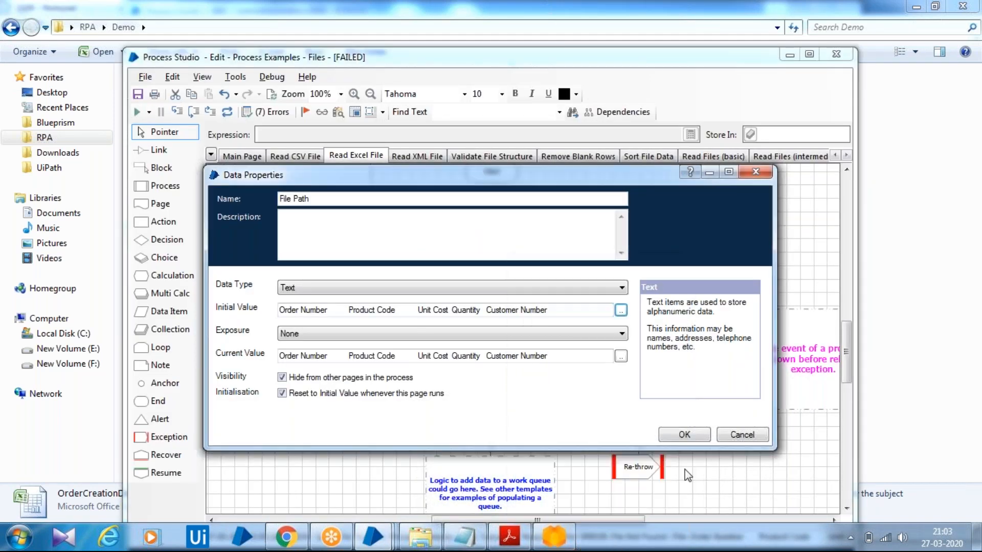
left_click(694, 433)
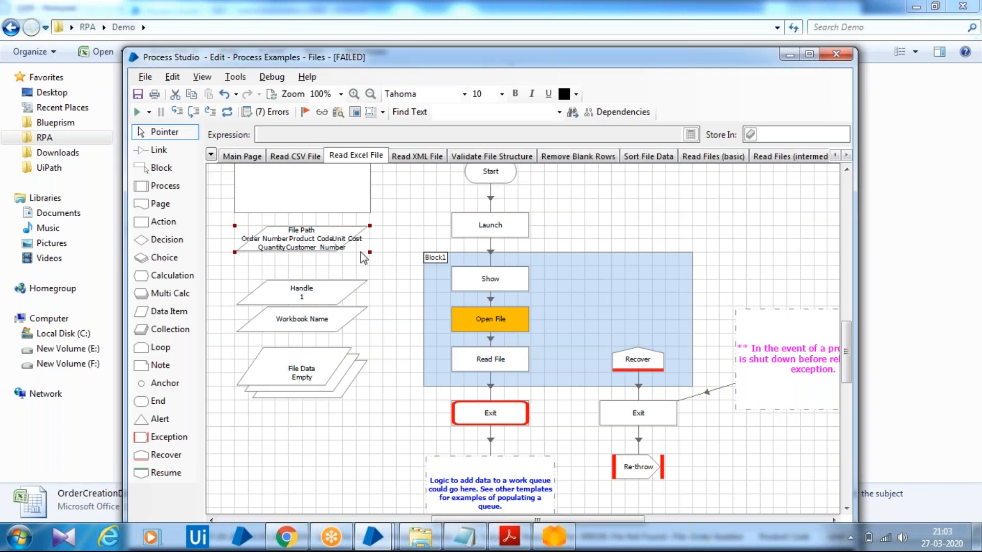
double_click(338, 244)
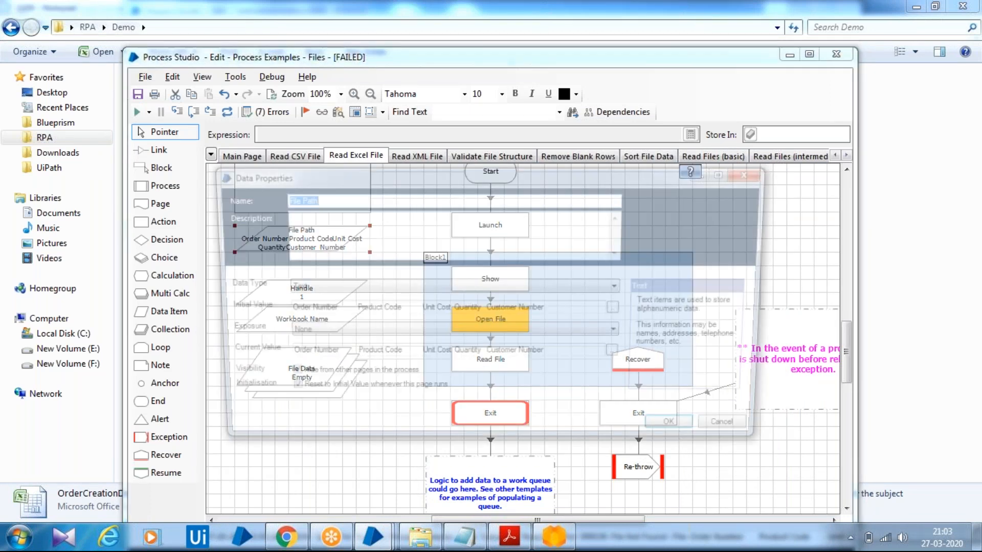
left_click(620, 310)
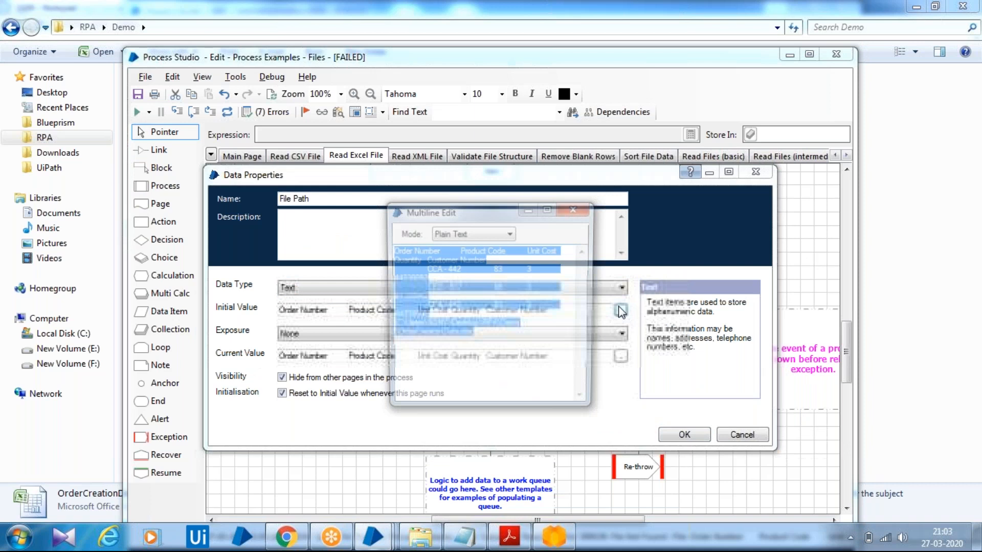
key("Delete")
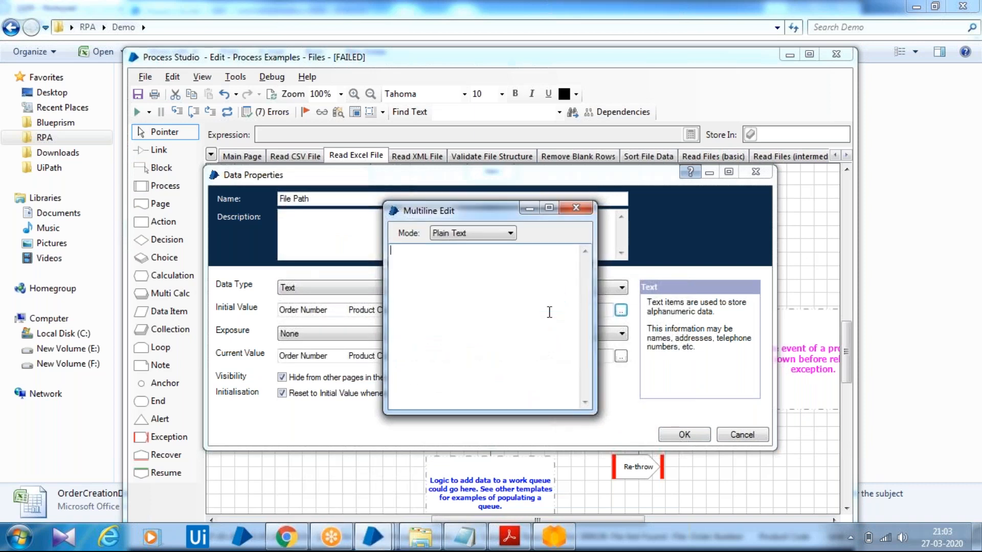
left_click(576, 207)
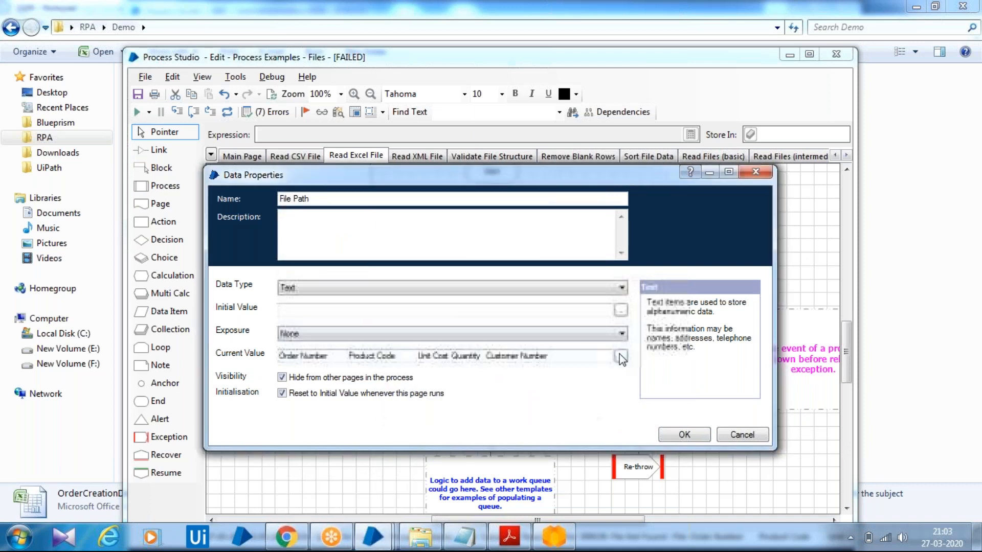
left_click(620, 356)
key("Delete")
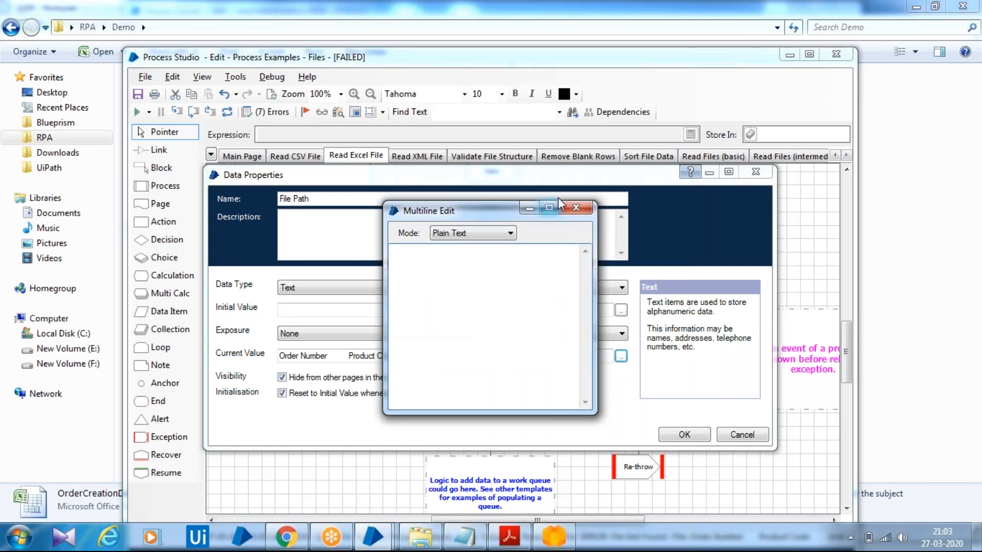
left_click(576, 207)
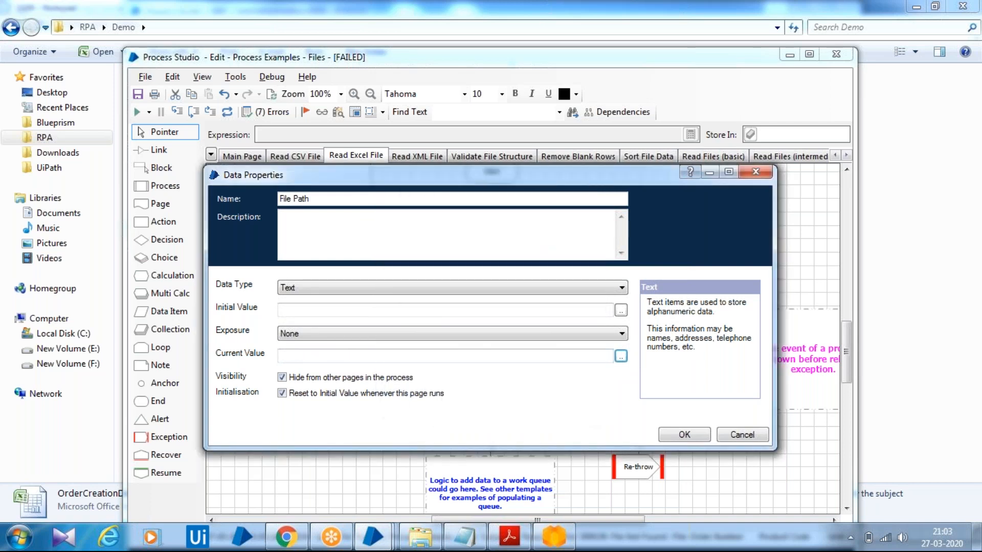
left_click(739, 429)
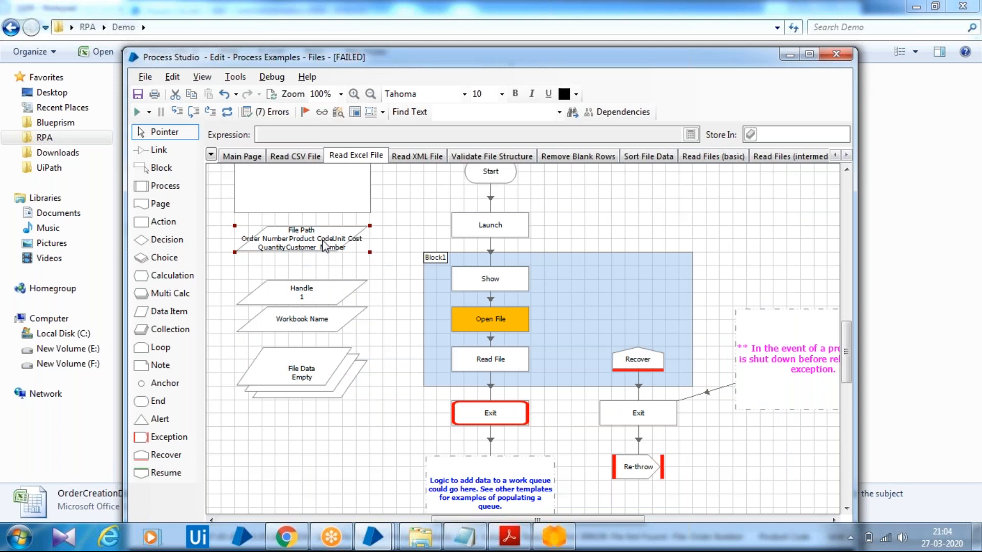
- Delete the order table text from File Path's current value, keeping only C:\Users\SONY\Desktop\RPA\Demo\OrderCreationData.xlsx
double_click(324, 246)
left_click(621, 356)
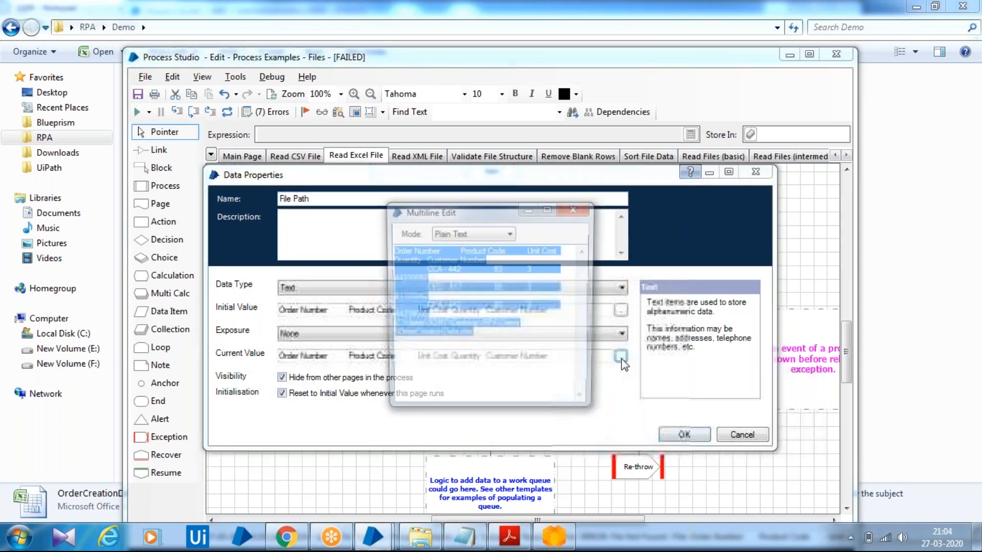
left_click(474, 333)
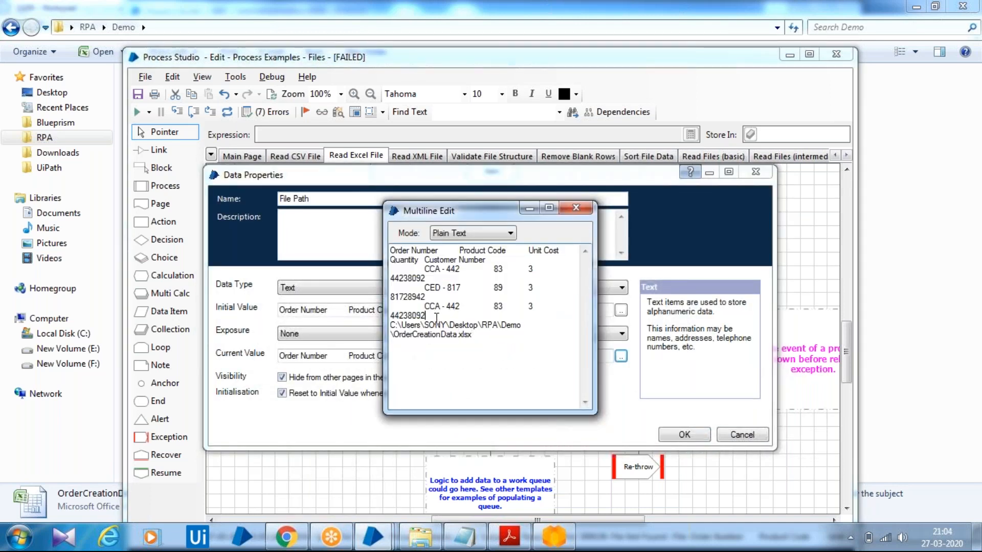
key("shift+Up")
key("shift+Up")
key("shift+Up")
key("shift+Up")
key("shift+Up")
key("shift+Up")
key("shift+Up")
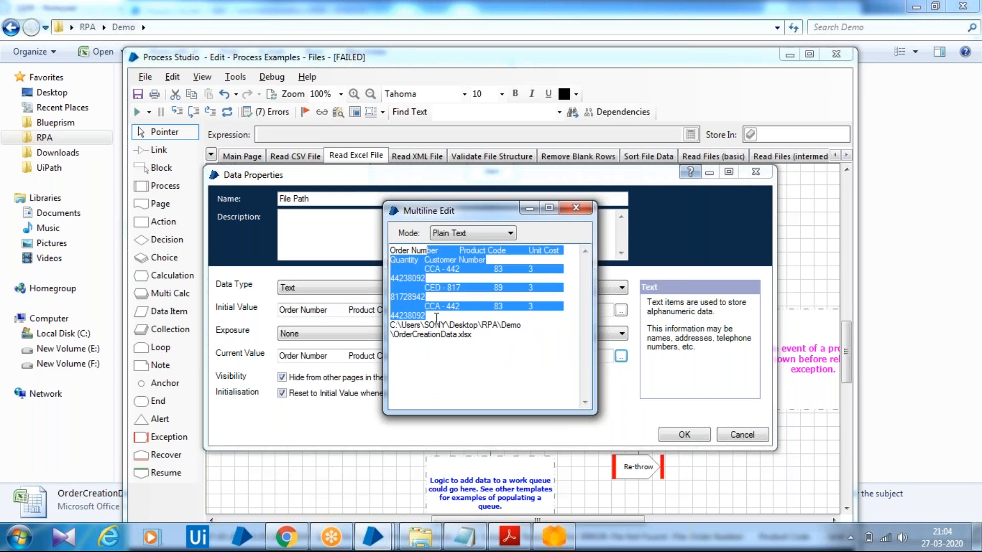
key("shift+Left")
key("shift+Left")
key("shift+Left")
key("shift+Left")
key("shift+Left")
key("shift+Left")
key("shift+Left")
key("shift+Left")
key("shift+Left")
key("BackSpace")
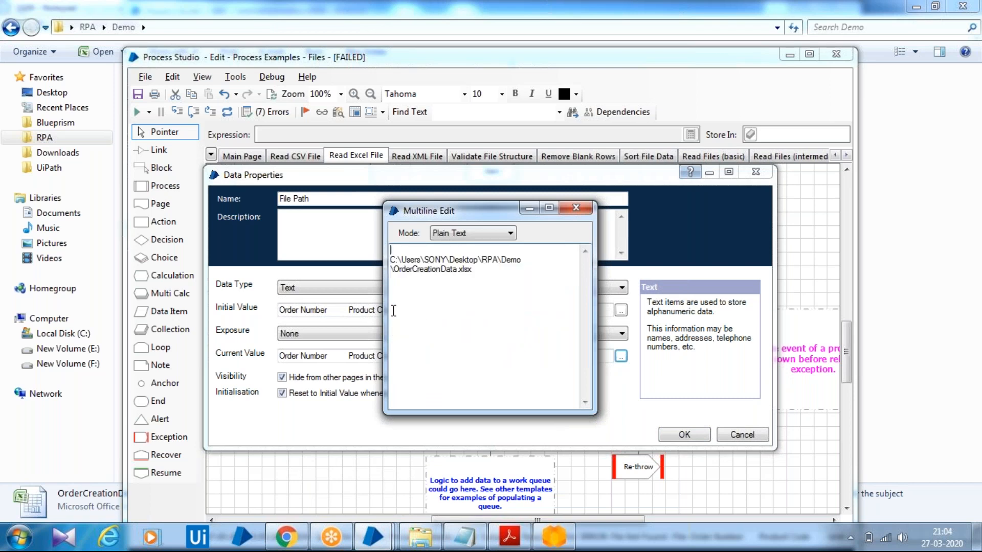
key("Delete")
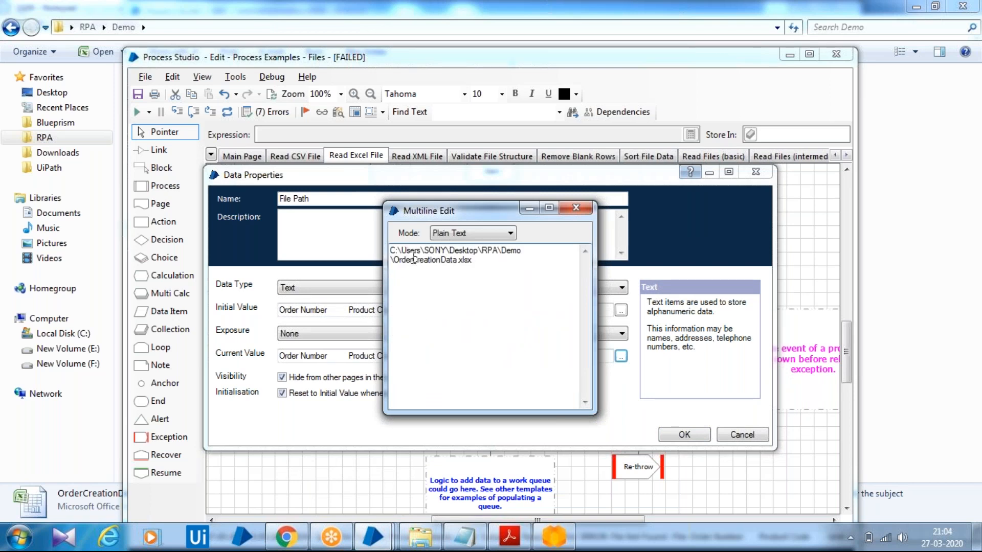
left_click(561, 210)
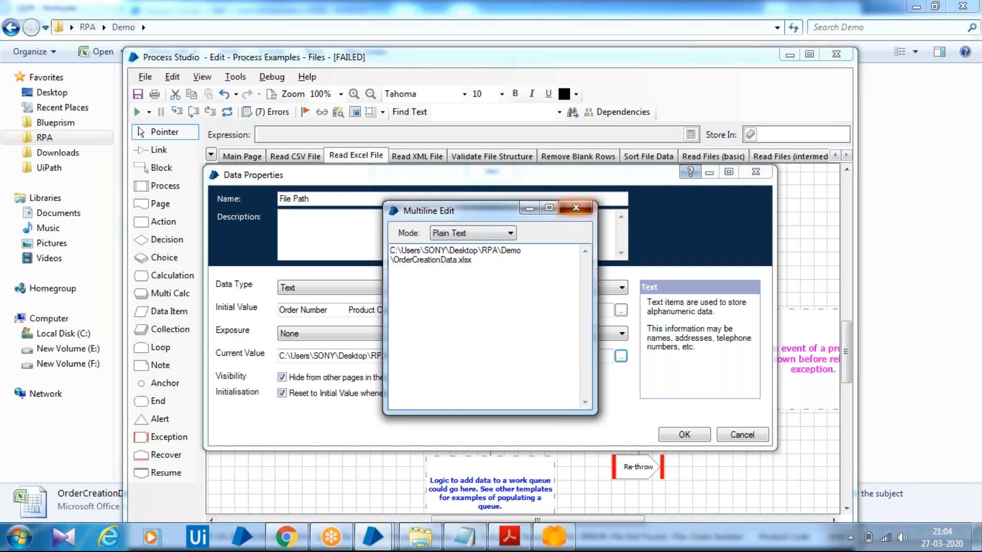
- Reduce File Path's initial value to C:\Users\SONY\Desktop\RPA\Demo\OrderCreationData.xlsx and copy that path
left_click(620, 310)
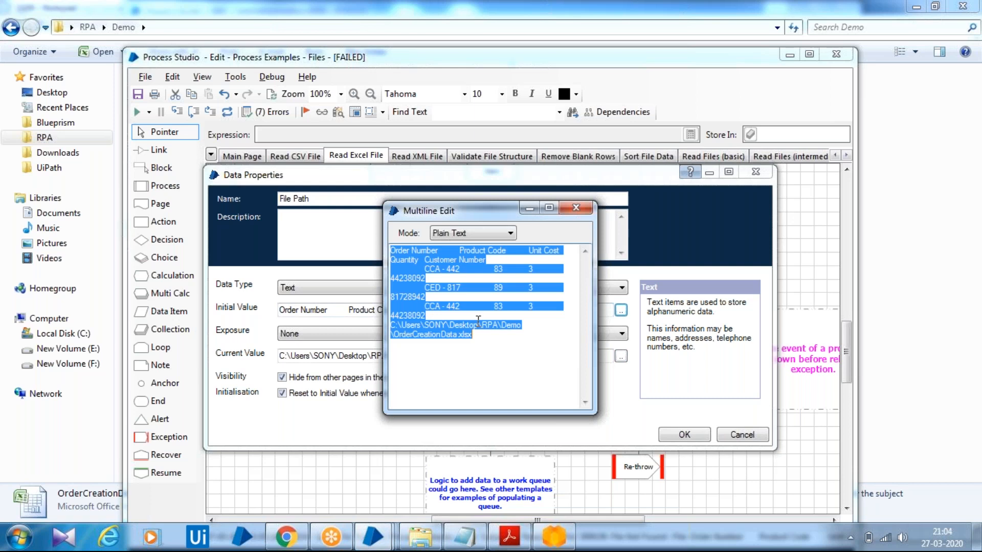
key("shift+Up")
key("shift+Up")
key("Delete")
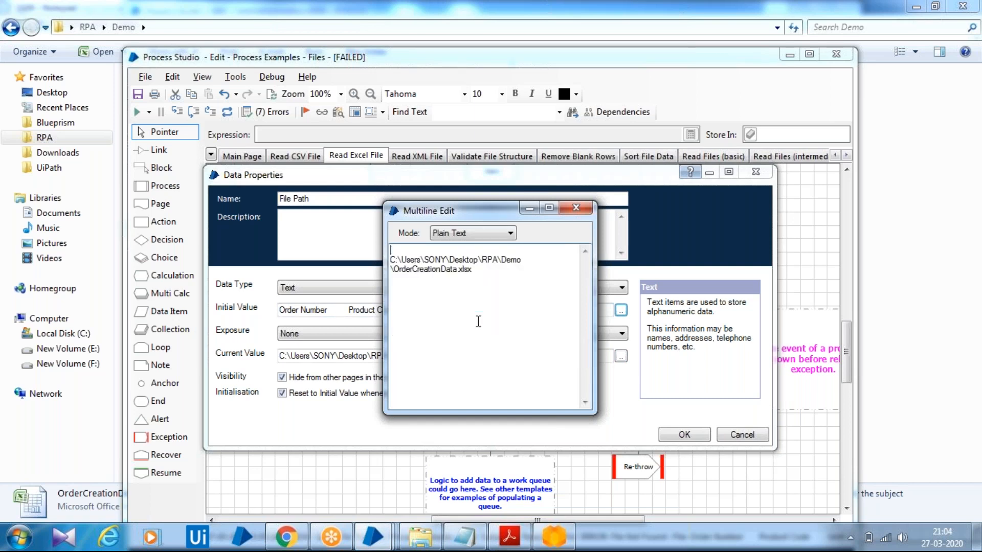
key("Delete")
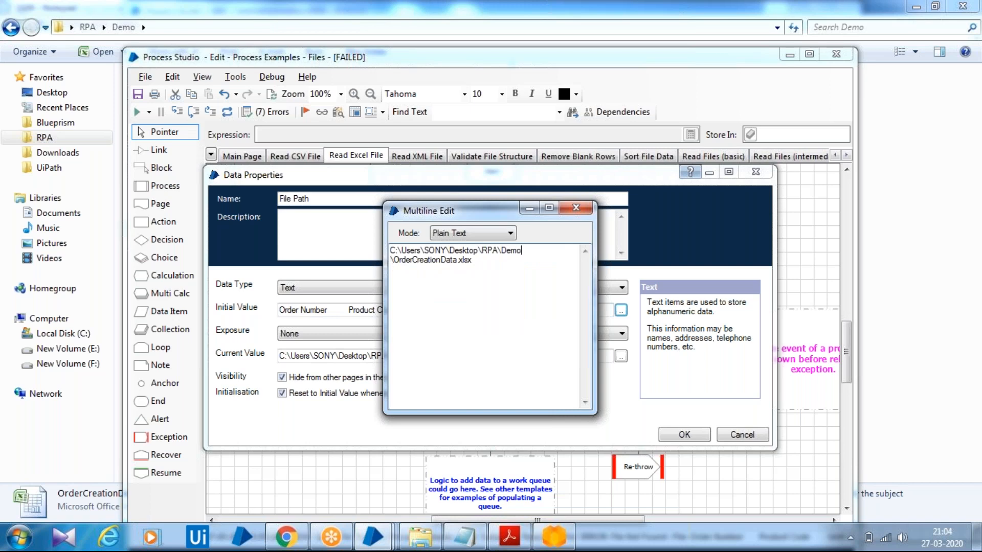
left_click(576, 209)
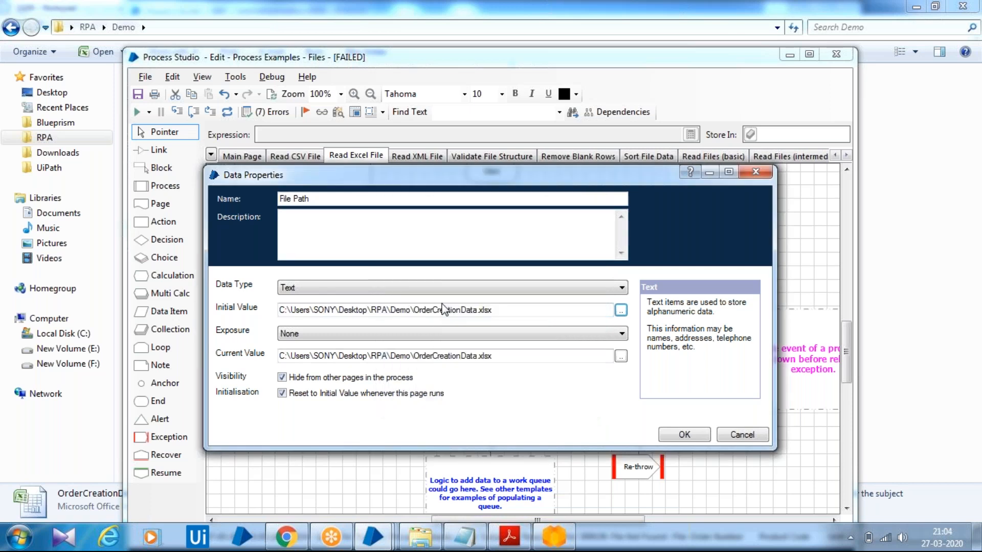
left_click_drag(498, 310, 283, 296)
key("ctrl+c")
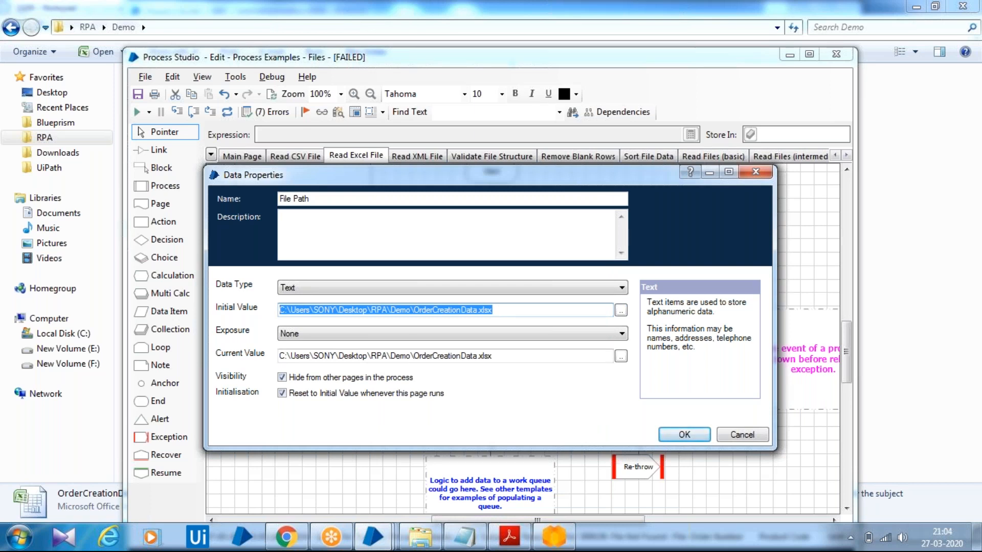
key("super+r")
type("cmsd")
key("Return")
key("Return")
type("cmd")
key("Return")
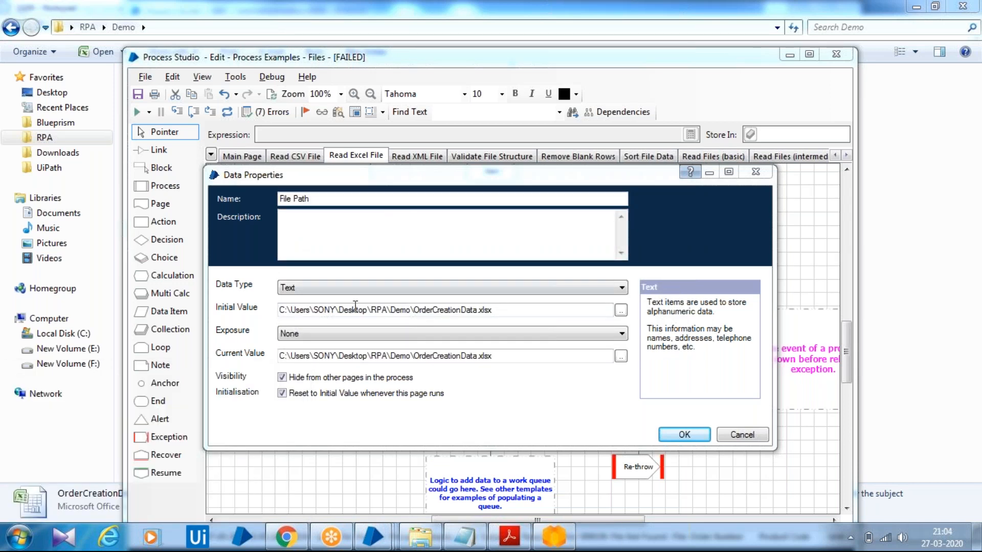
- Test the copied path by opening it through the Run dialog, close the workbook, and accept the File Path properties
key("super+r")
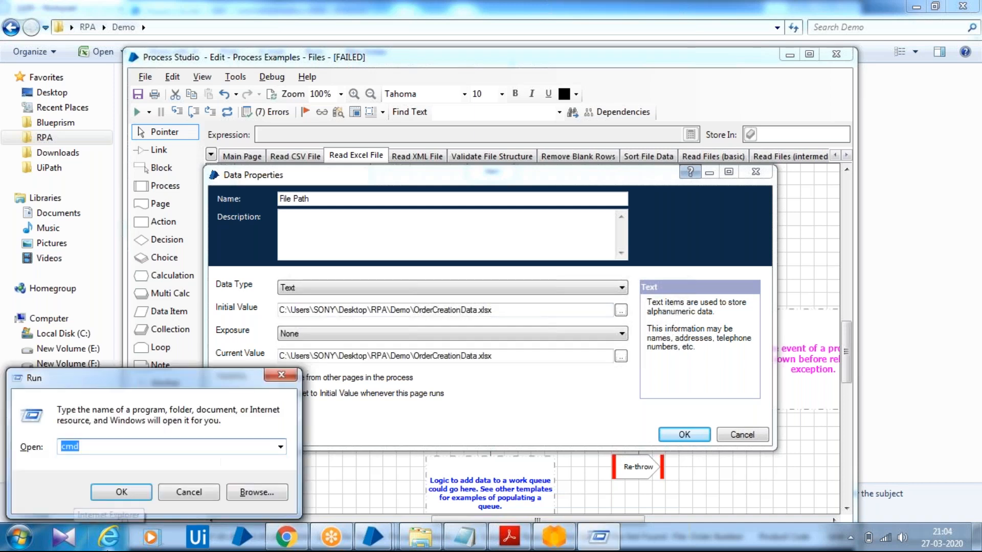
key("ctrl+v")
key("Return")
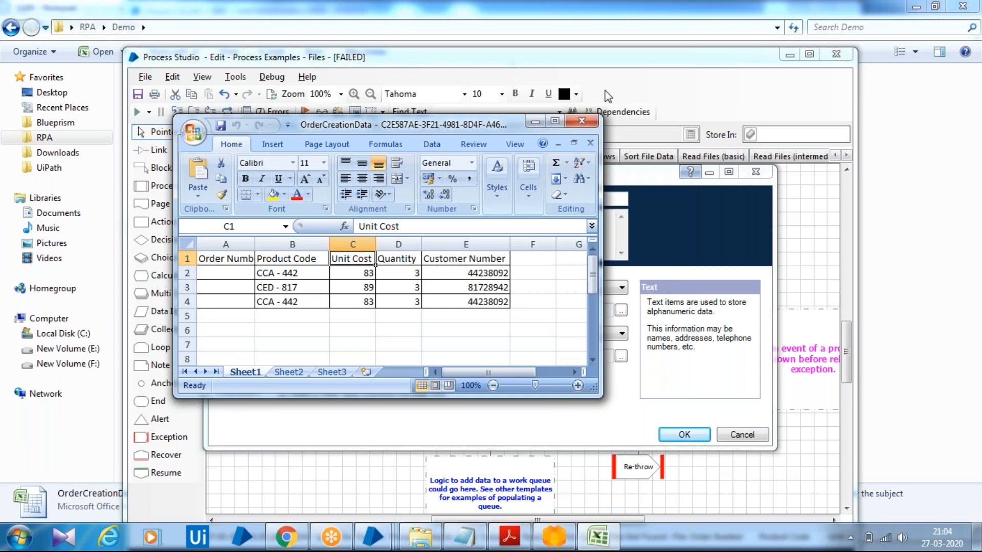
left_click(581, 120)
left_click(687, 430)
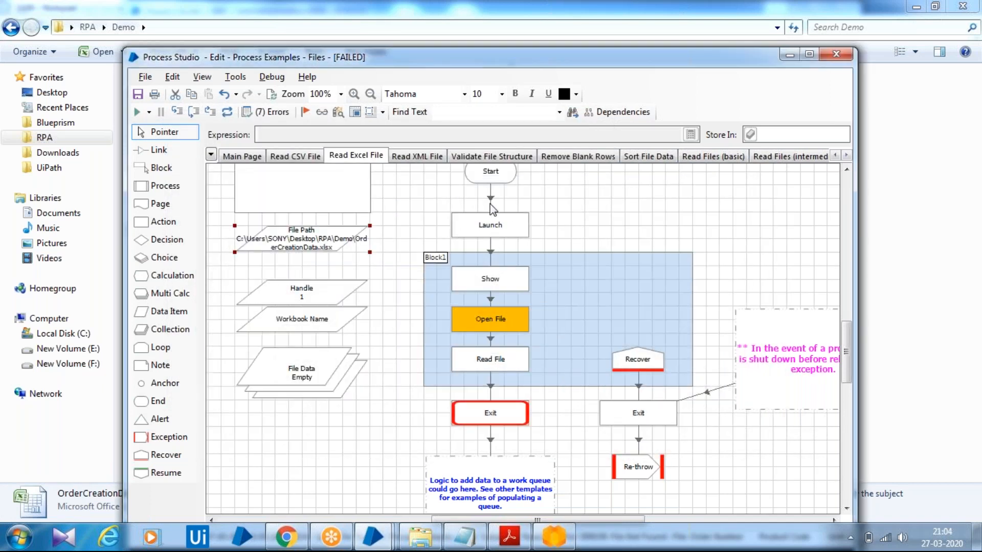
- Re-enter C:\Users\SONY\Desktop\RPA\Demo\OrderCreationData.xlsx as File Path's current value and accept the properties
double_click(308, 239)
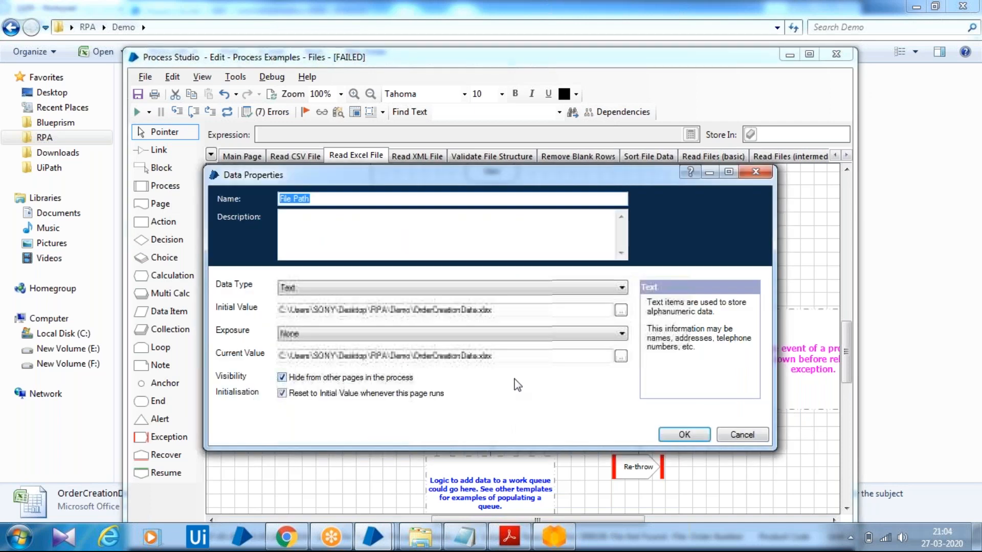
left_click(570, 354)
key("BackSpace")
key("ctrl+v")
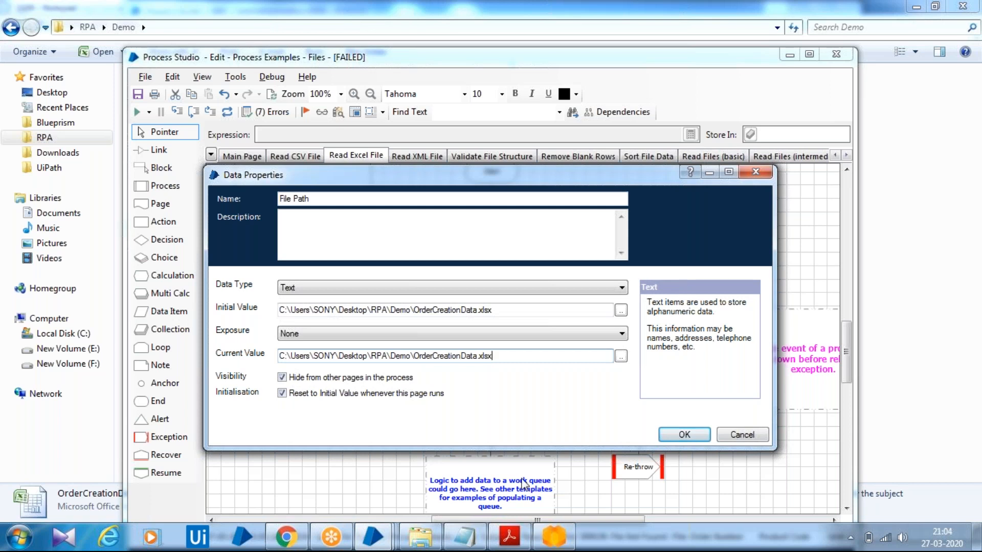
left_click(684, 433)
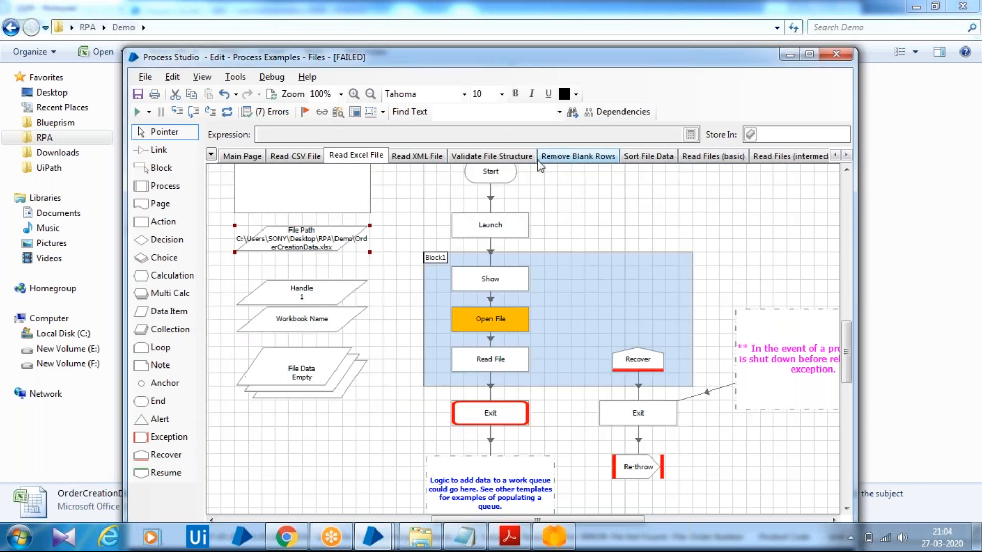
- Reset the process, set Start as the next stage, and run the Read Excel File page
right_click(490, 173)
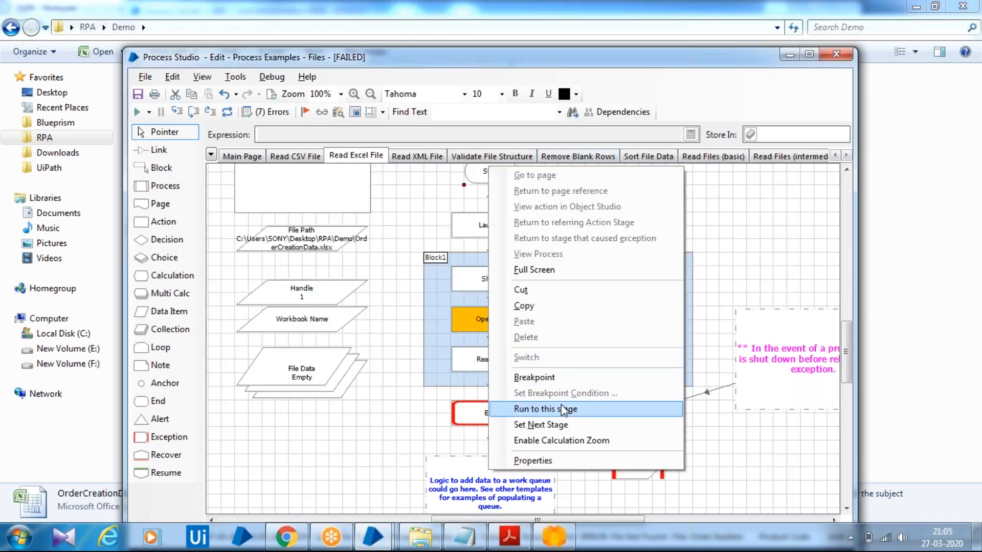
left_click(563, 425)
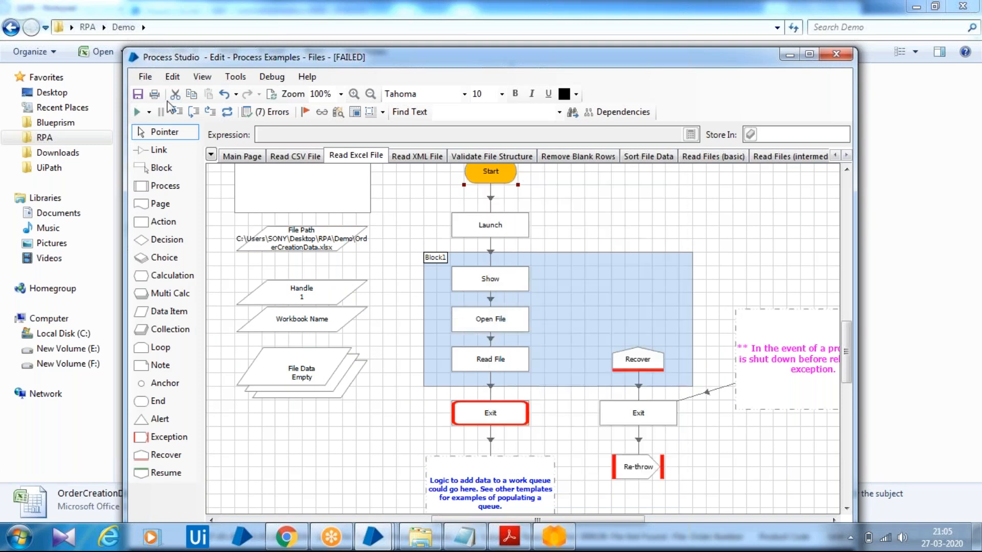
left_click(227, 113)
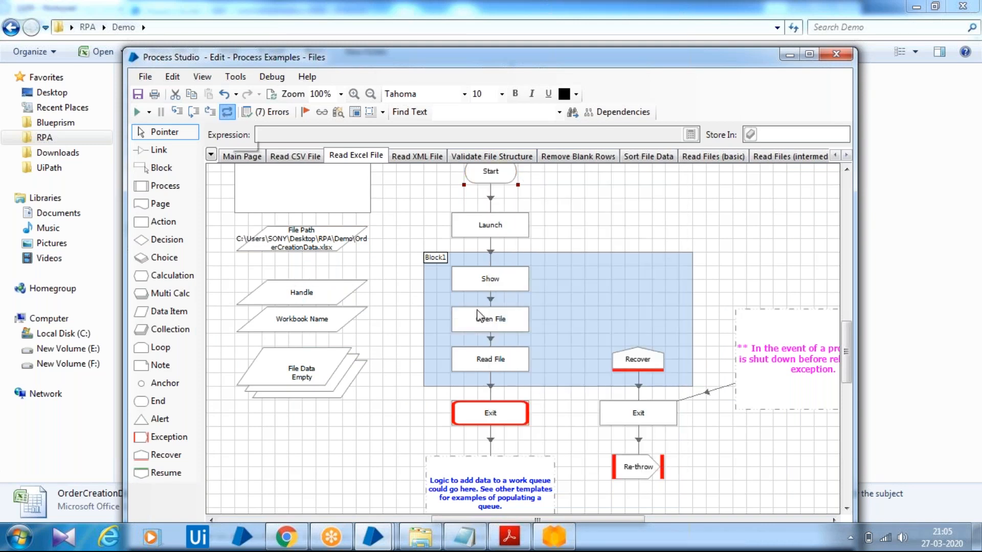
right_click(496, 172)
left_click(557, 425)
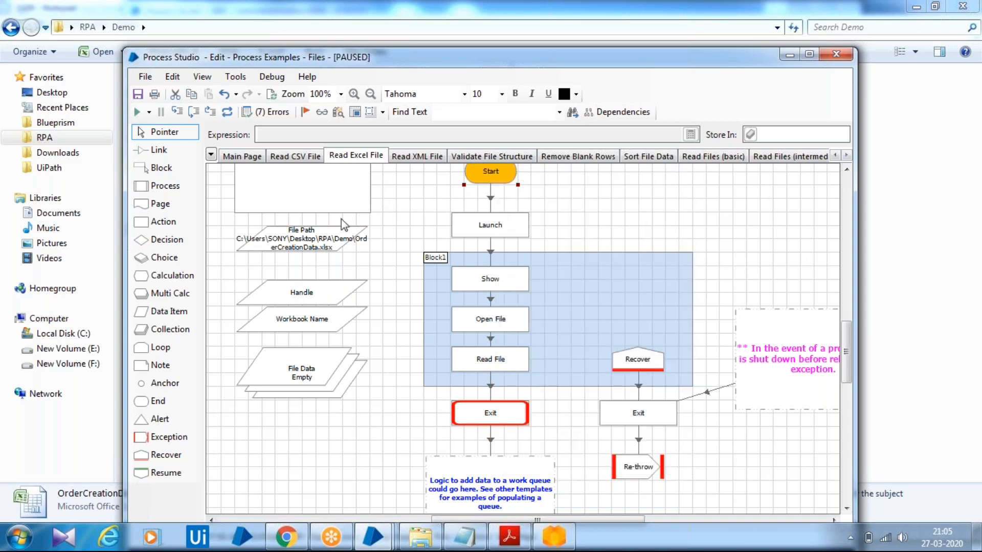
left_click(137, 113)
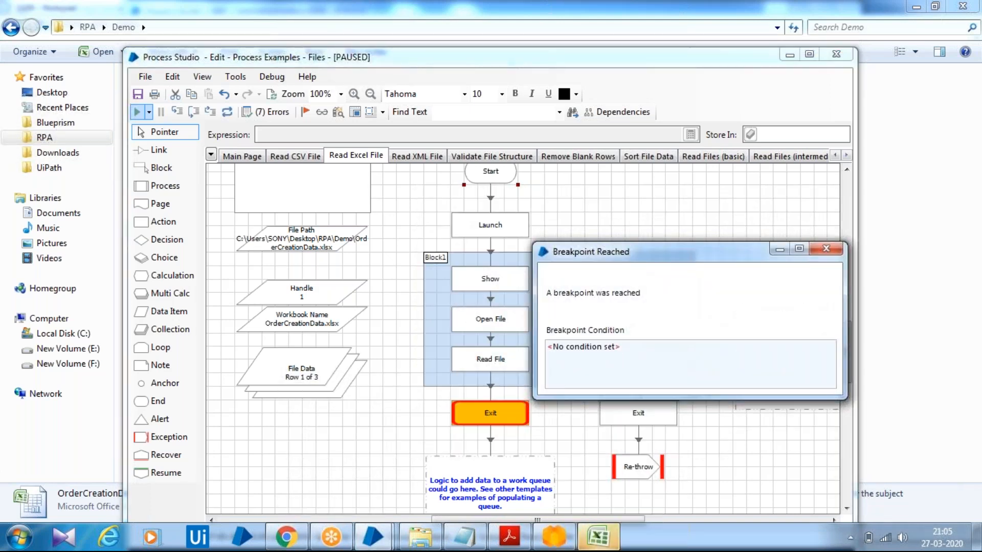
- Inspect the current values of the File Data collection and close its properties
left_click(319, 390)
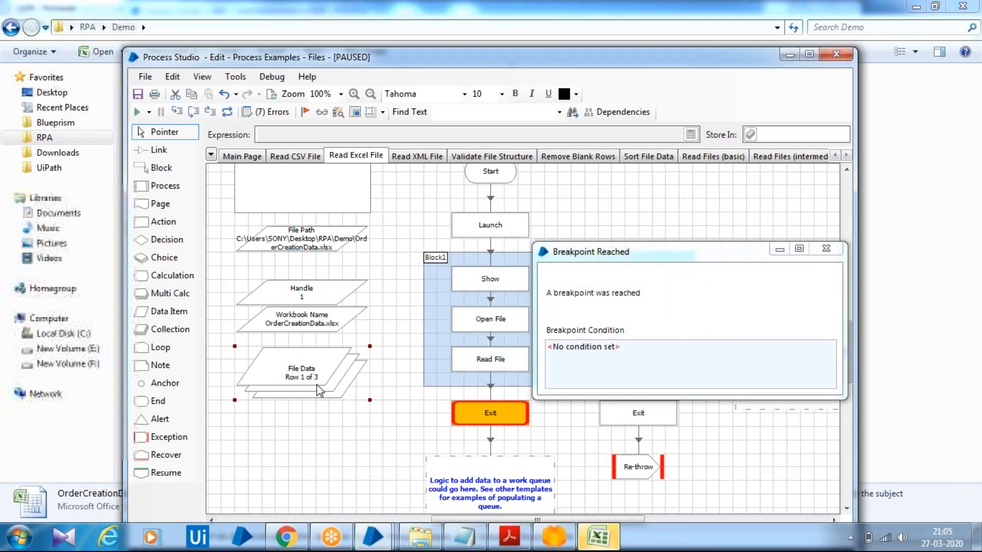
double_click(319, 389)
left_click(349, 158)
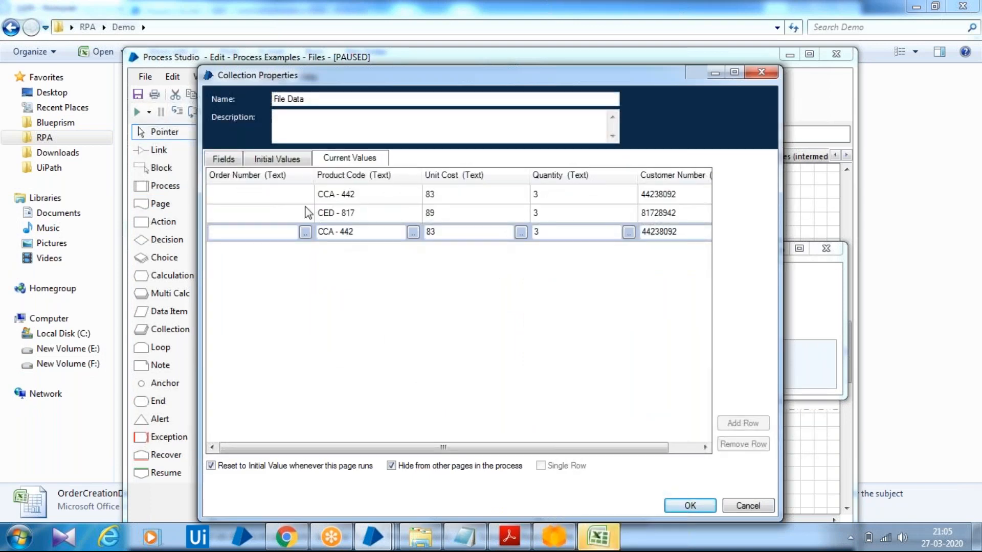
left_click(353, 196)
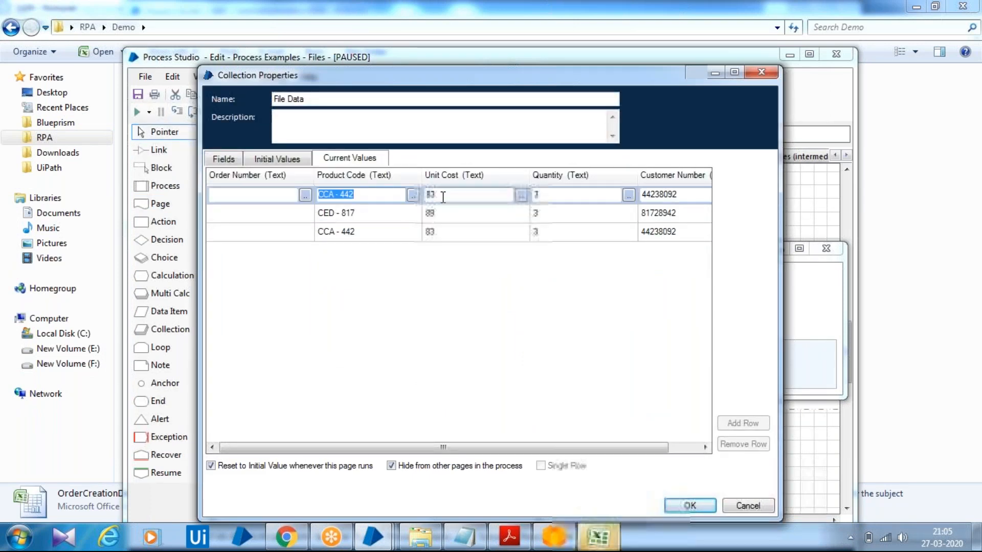
left_click(761, 74)
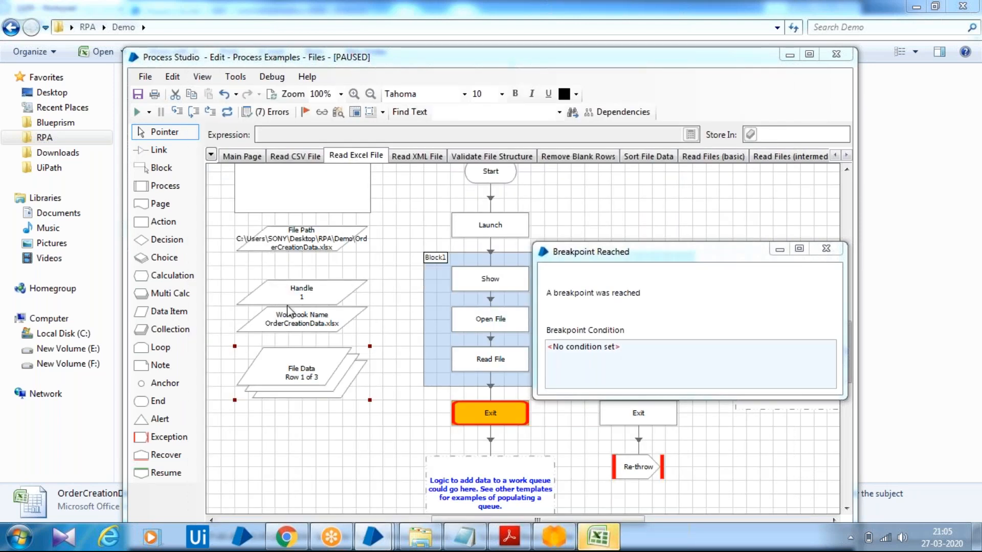
- Check the Handle data item's type and values, and close its properties
left_click(318, 297)
double_click(320, 300)
left_click(374, 287)
left_click(364, 327)
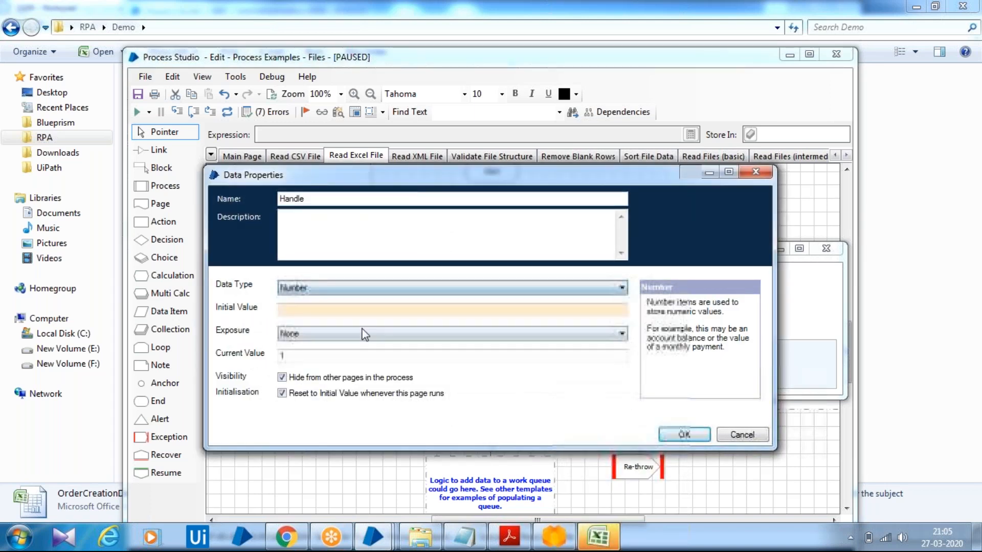
left_click(676, 441)
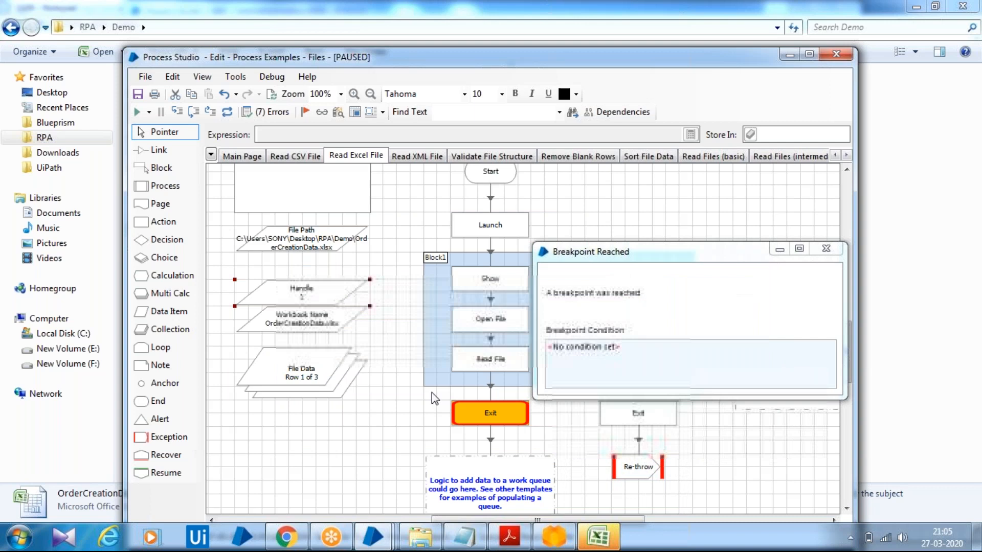
- Review the rows loaded into the File Data collection again and close its properties
left_click(318, 371)
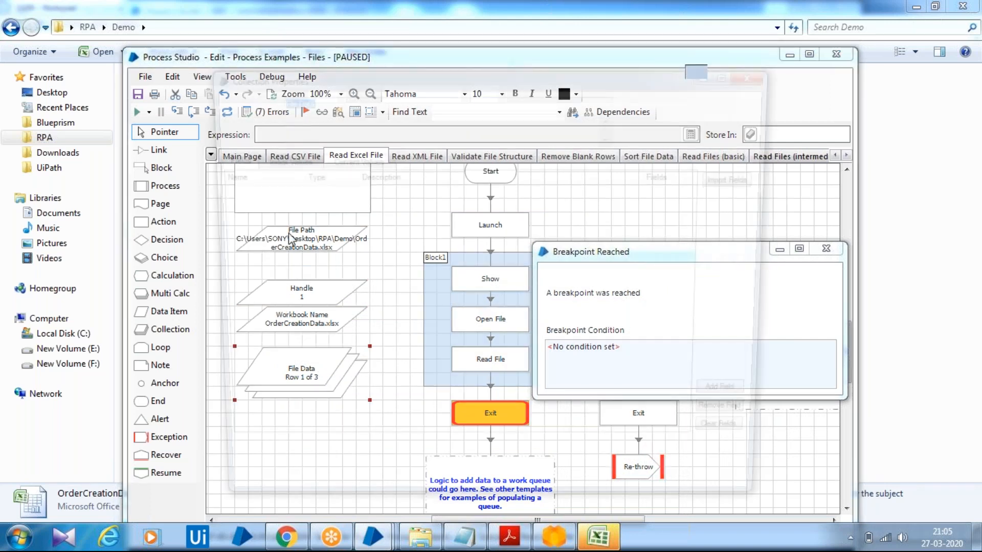
double_click(301, 371)
left_click(341, 163)
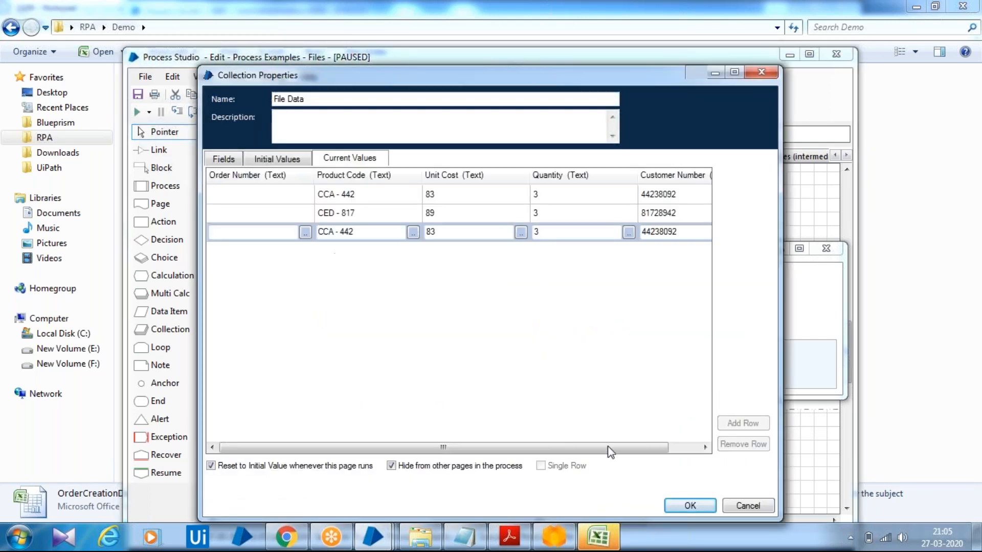
left_click(706, 507)
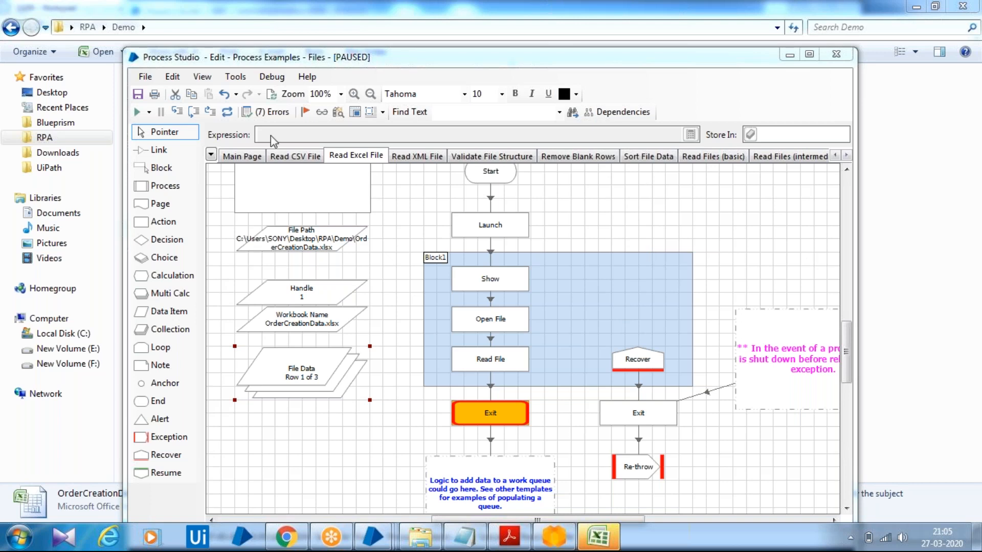
- Step over the remaining stages from Exit to End, dismiss the resulting dialog, and reset the process
left_click(190, 116)
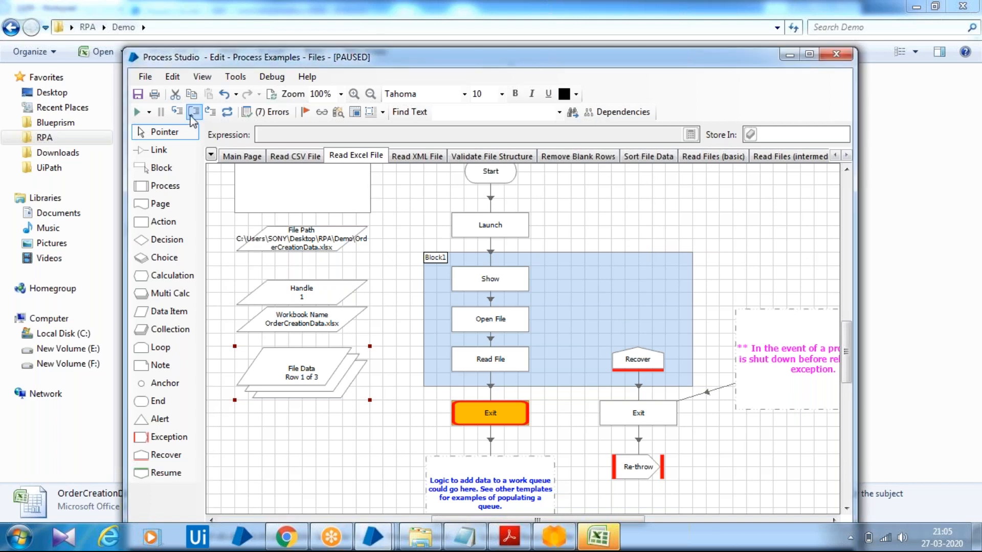
left_click(193, 118)
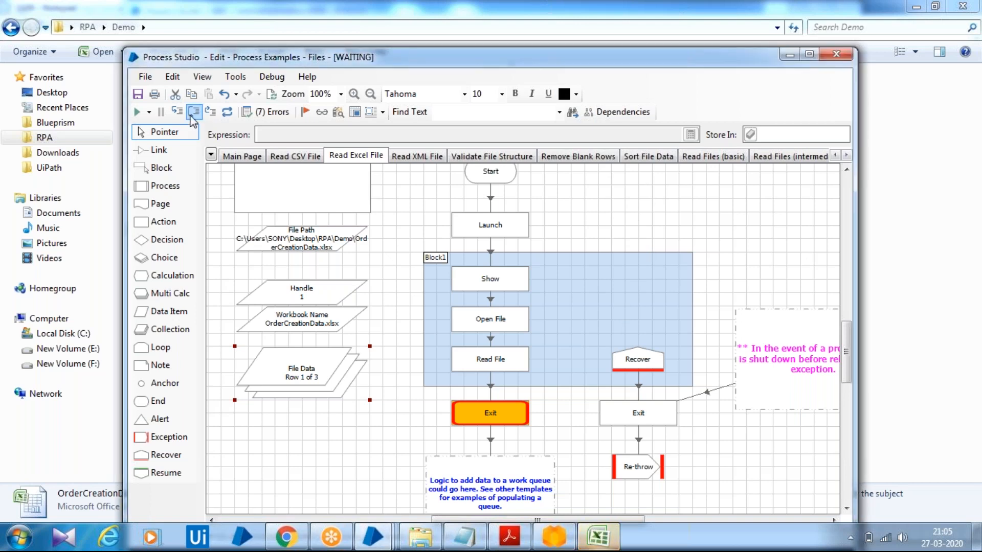
left_click(193, 117)
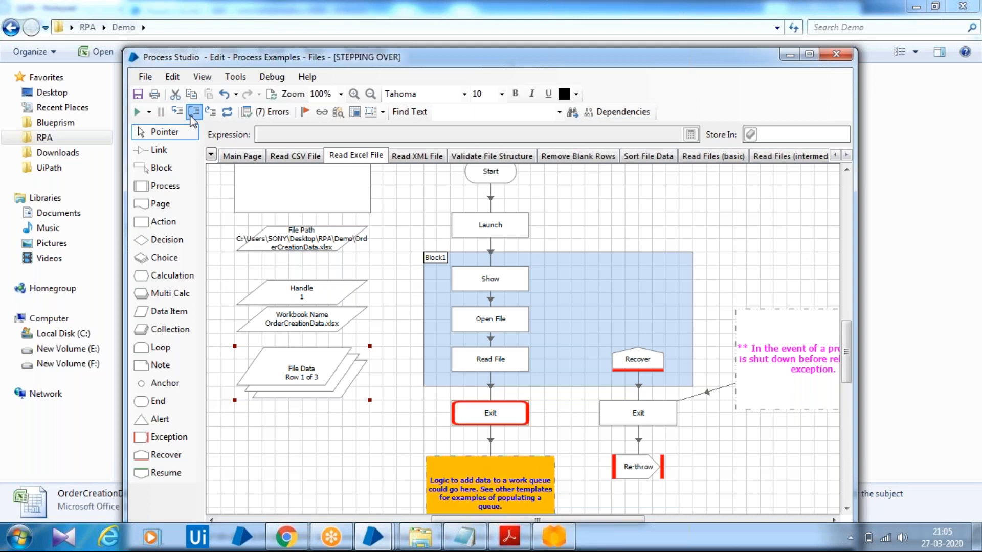
left_click(193, 118)
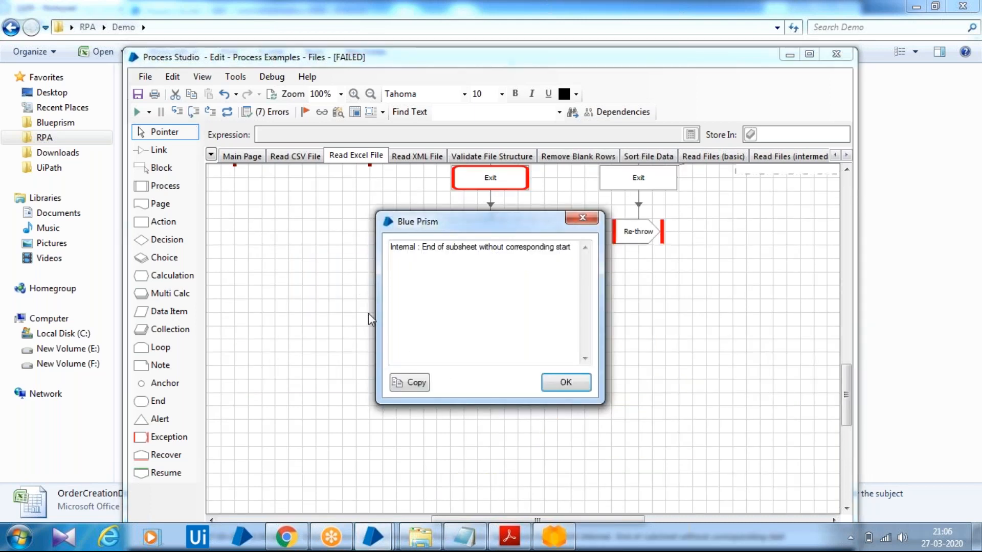
left_click(565, 380)
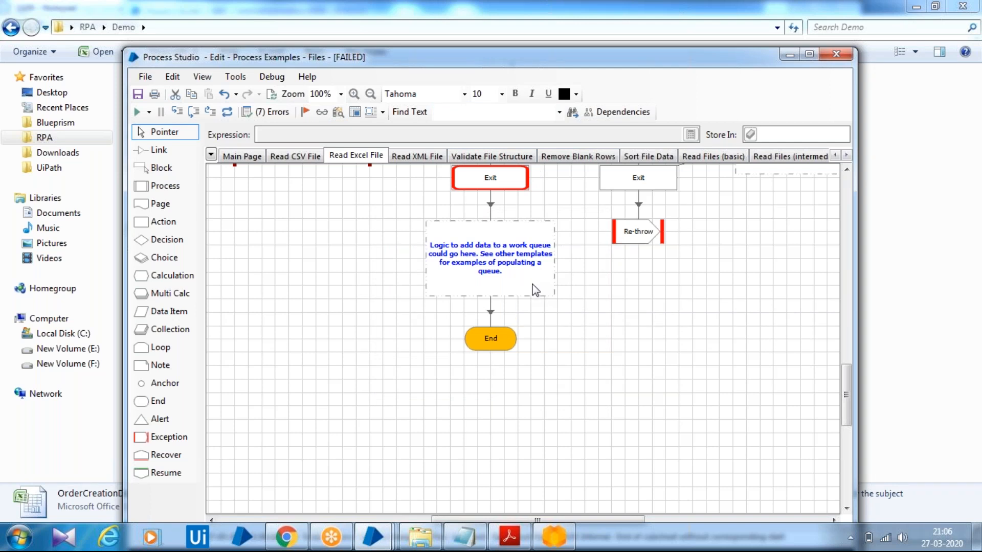
left_click(228, 113)
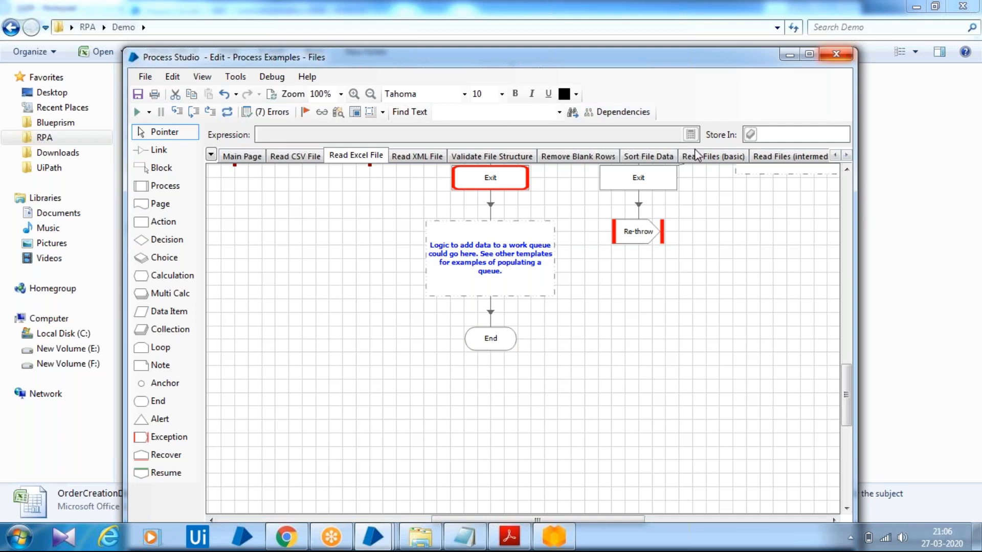
- Close the Centrix Data Solutions and Process Examples - Files windows and switch to the Demo folder
left_click(555, 540)
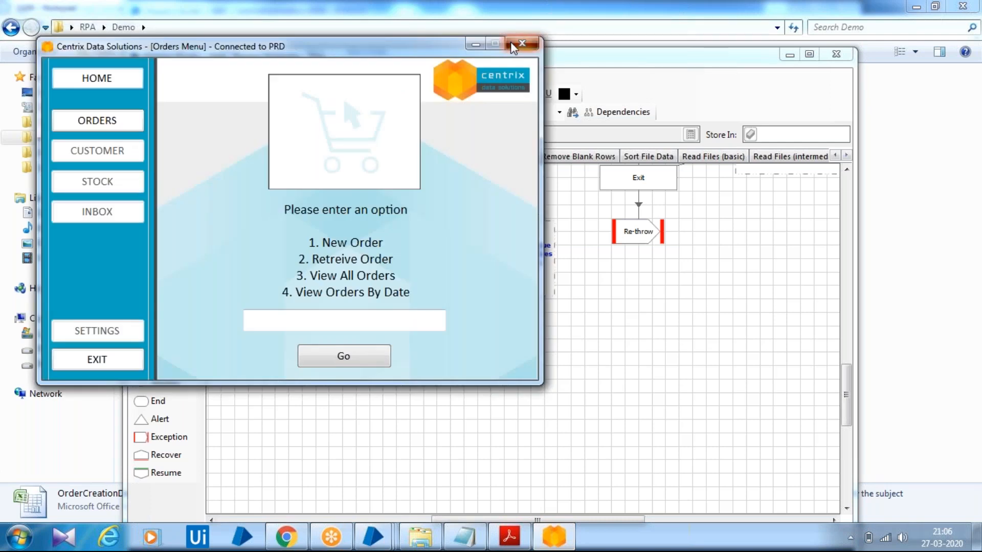
left_click(514, 46)
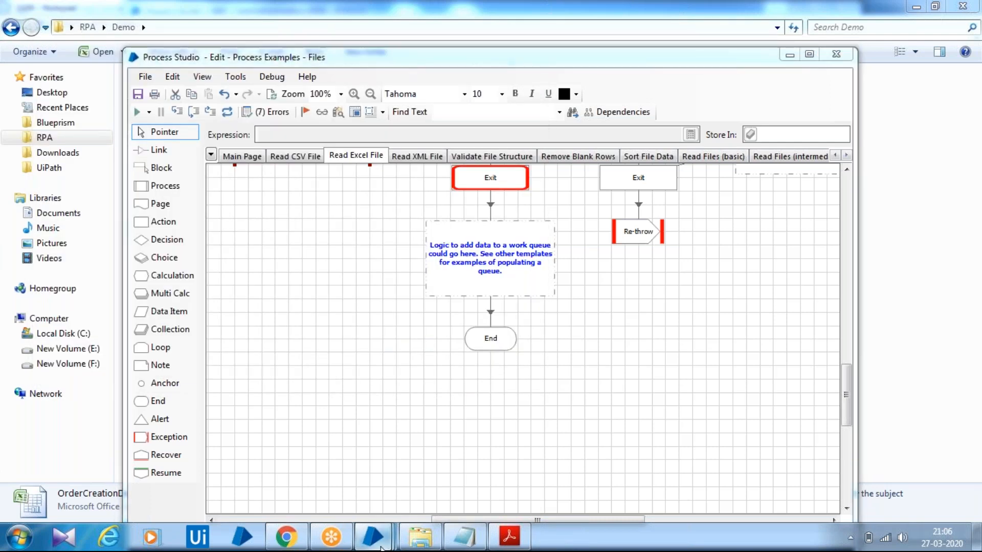
mouse_move(373, 537)
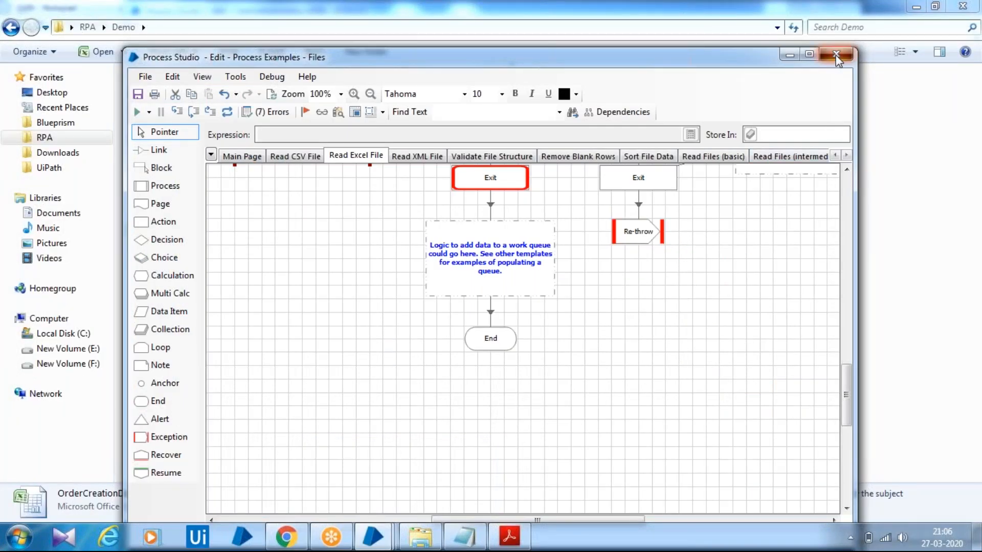
left_click(420, 538)
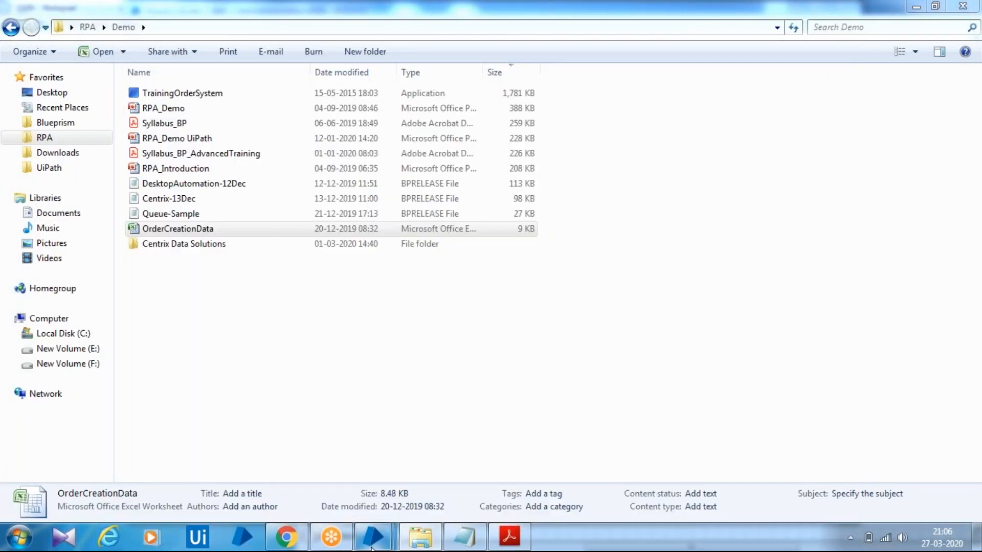
- Close the CentrixAutomation-2010 business object in Object Studio and discard its unsaved changes
mouse_move(374, 536)
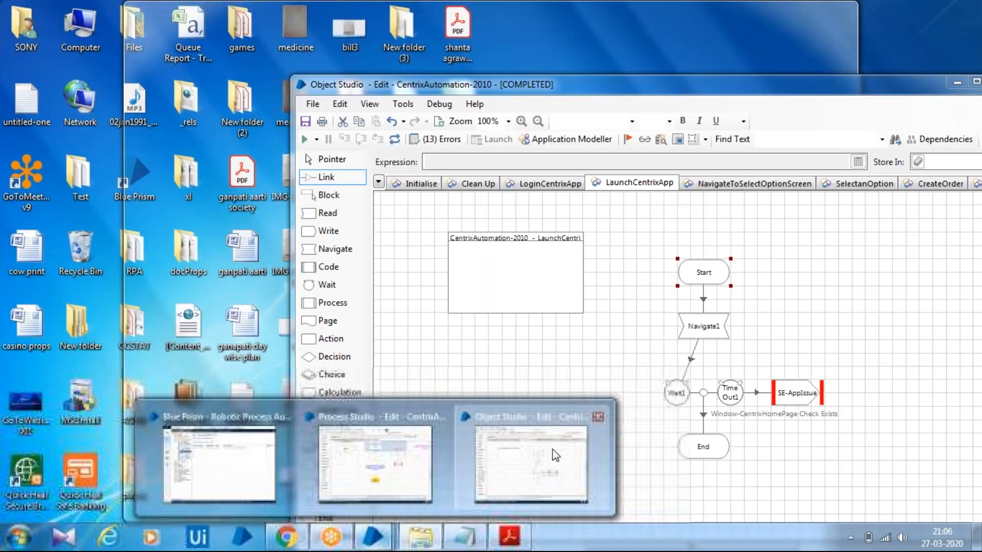
left_click(552, 449)
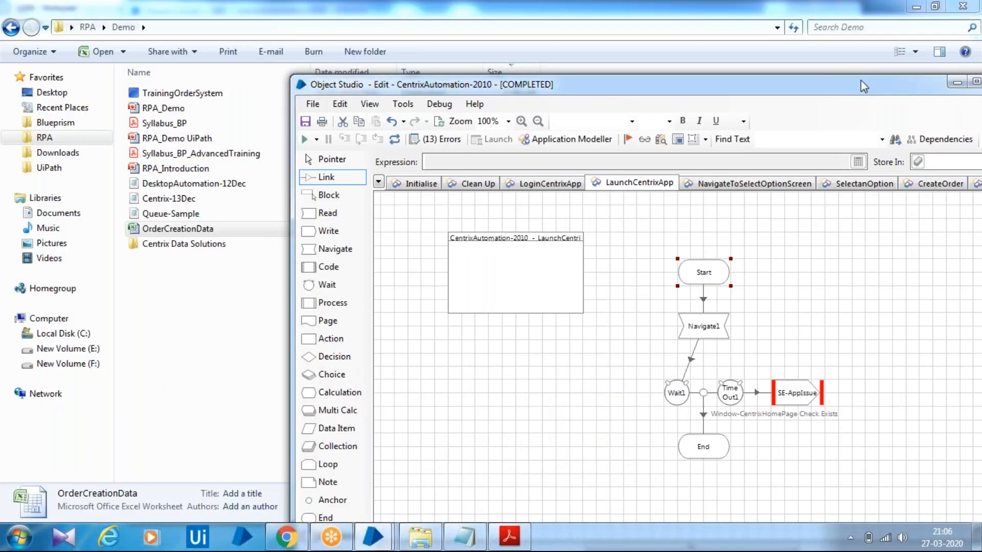
left_click_drag(855, 81, 694, 69)
left_click(767, 59)
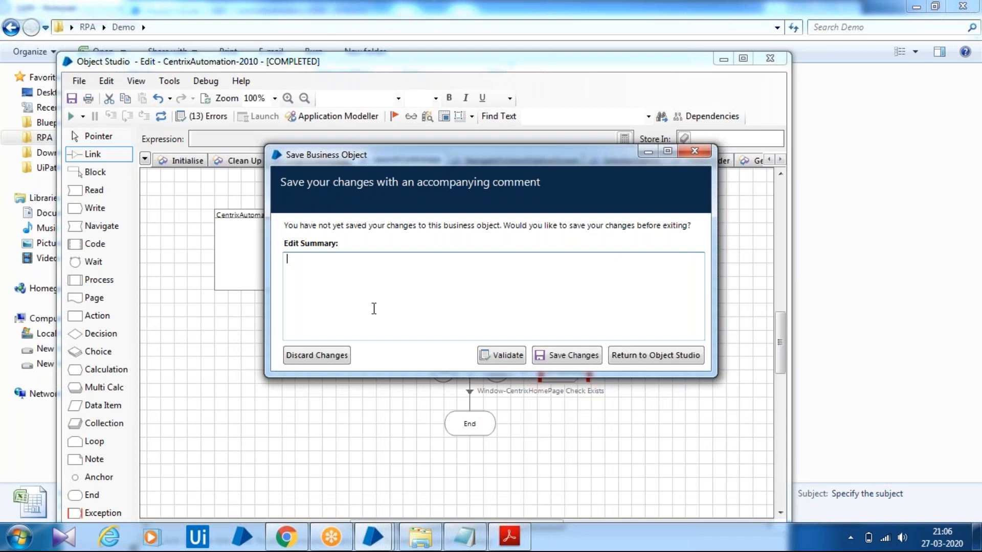
left_click_drag(528, 154, 577, 282)
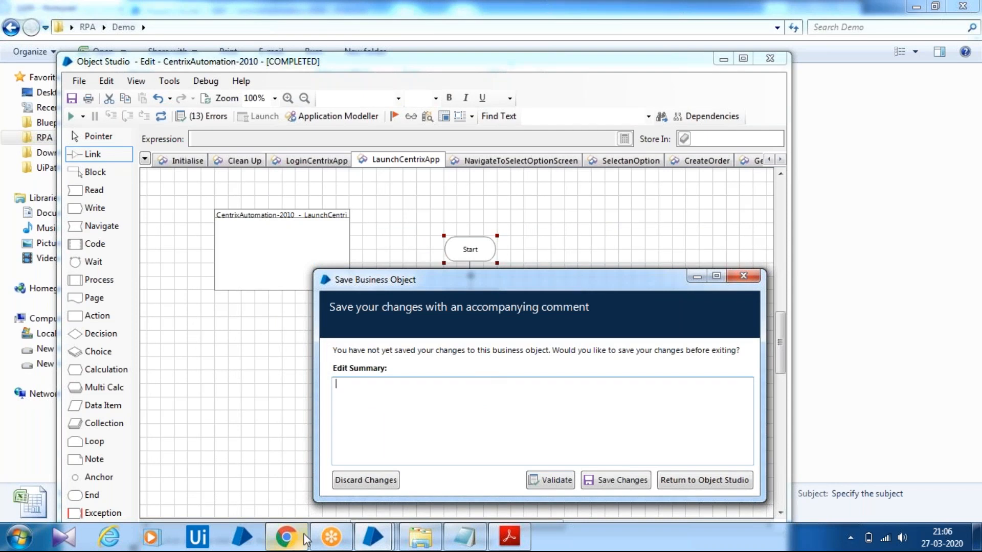
left_click(379, 481)
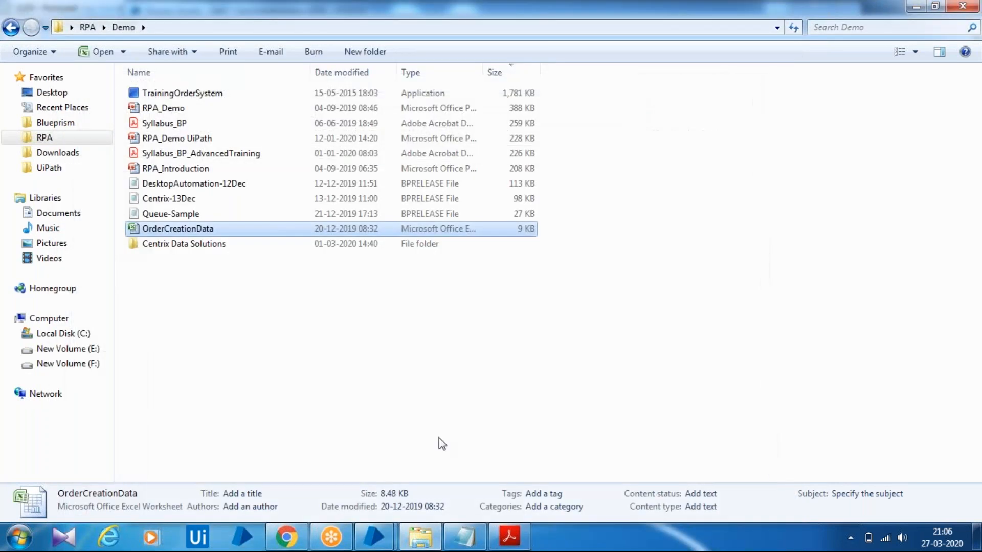
- Close the CentrixAutomation2010 process in Process Studio and discard its unsaved changes
mouse_move(386, 541)
left_click(452, 465)
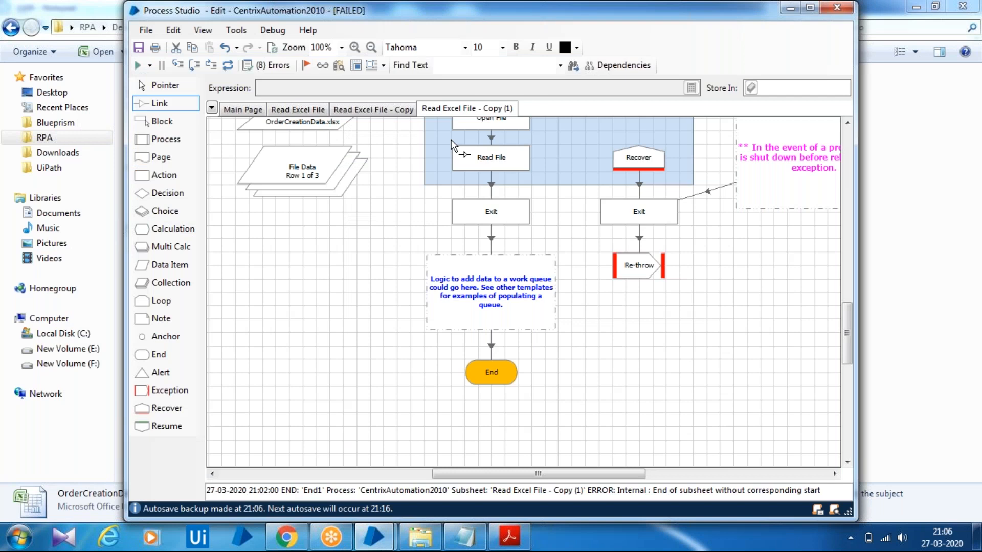
left_click_drag(305, 6, 308, 153)
left_click(840, 154)
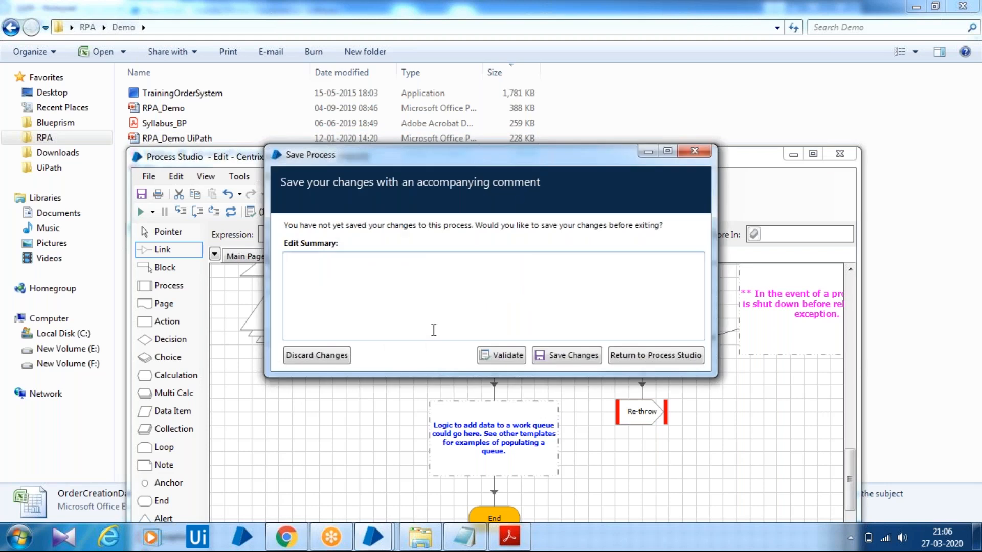
left_click_drag(542, 149, 556, 252)
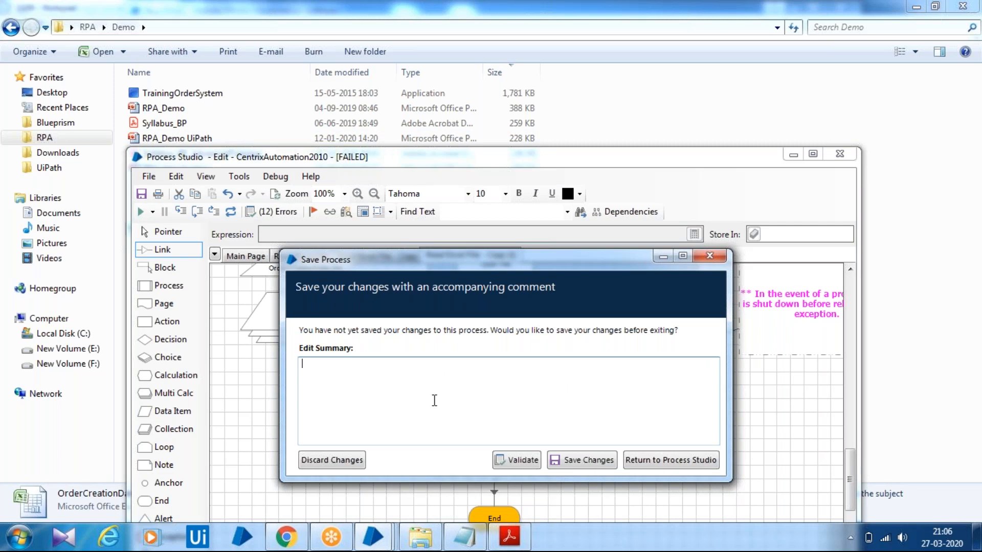
left_click(345, 460)
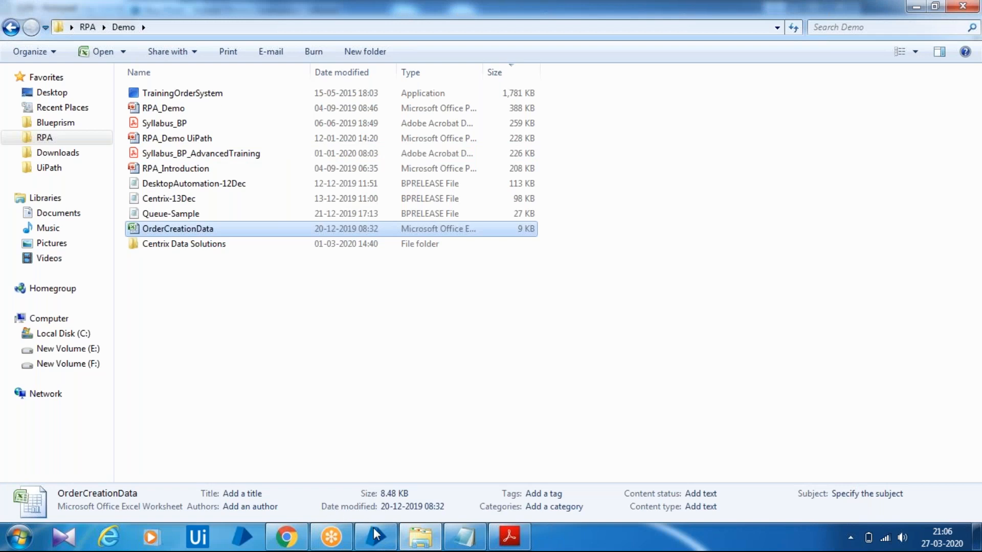
- Switch to the 1109 notes in Notepad and, after a blank line below object-examples.bprelease, begin a new line with "Fou"
mouse_move(375, 532)
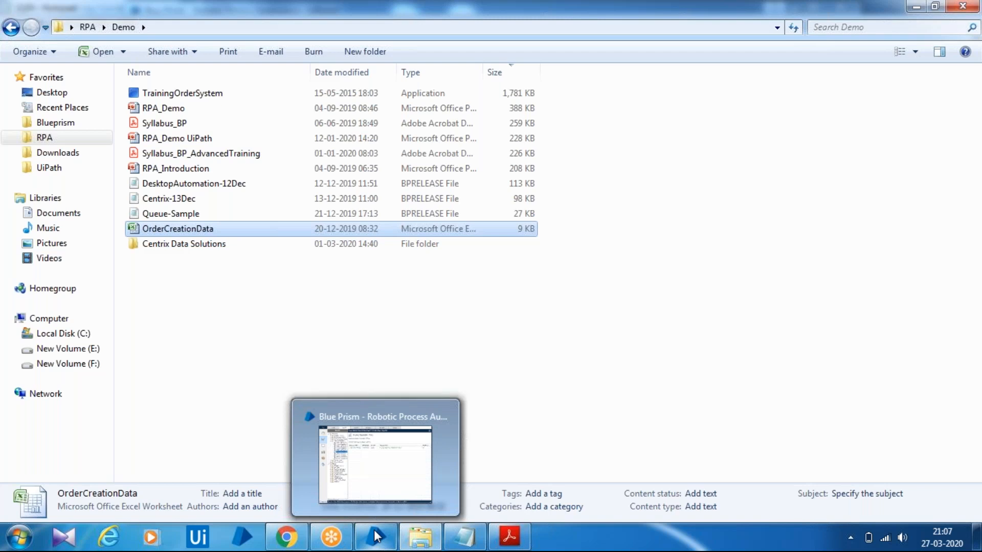
left_click(463, 534)
left_click(351, 508)
key("Return")
key("Return")
type("Fou")
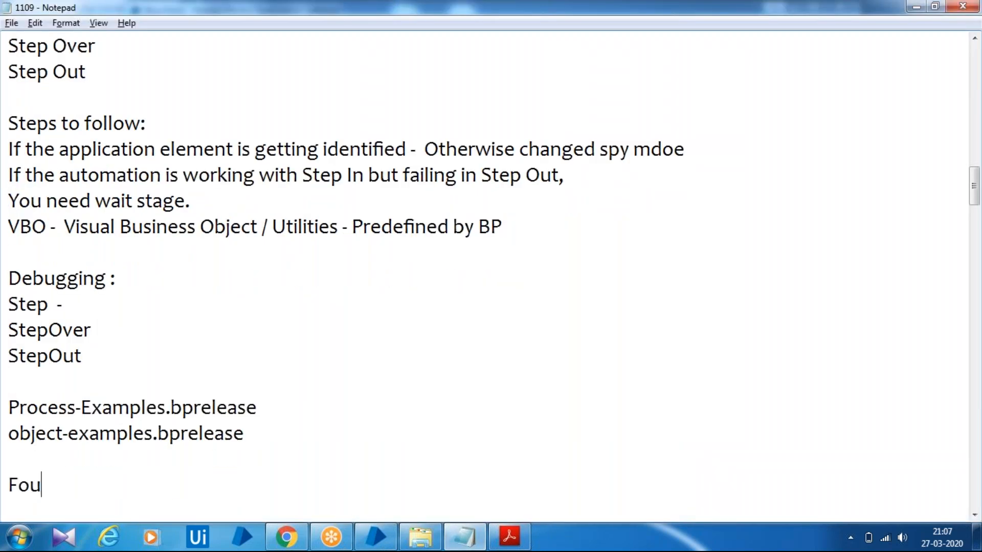